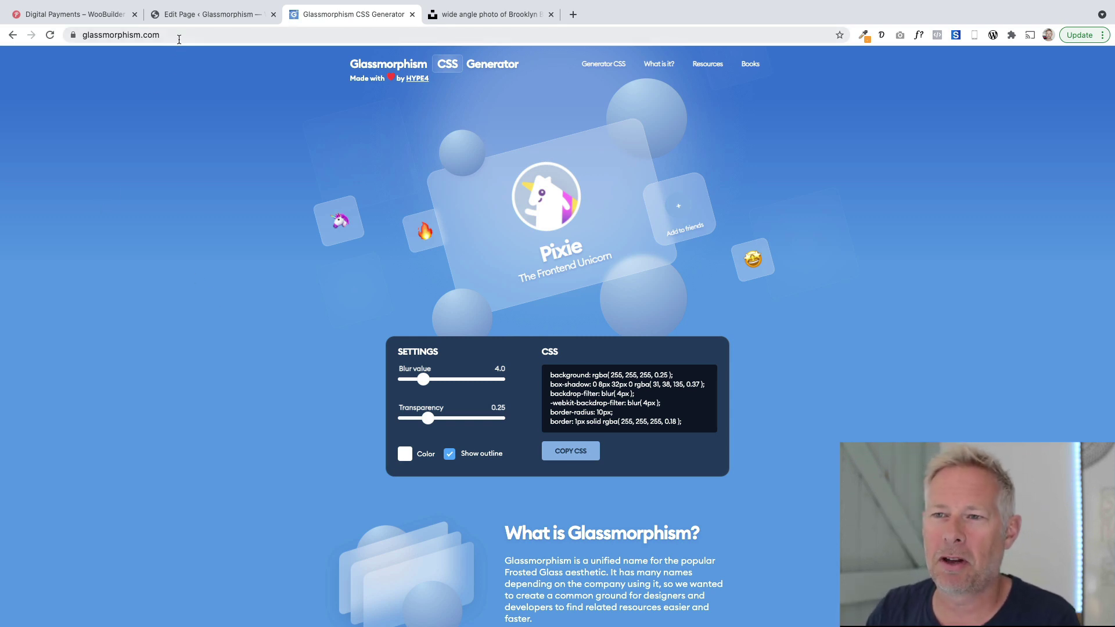
- Try different blur and transparency values and the colour picker in the Glassmorphism CSS Generator
left_click_drag(175, 35, 82, 33)
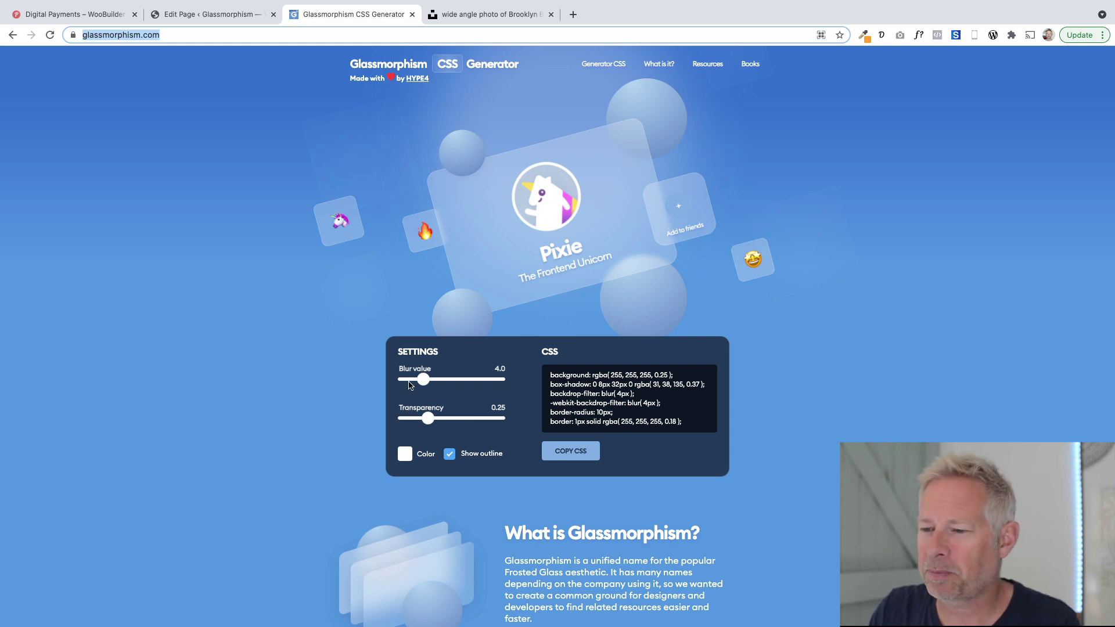
mouse_move(427, 419)
left_mouse_down()
mouse_move(477, 418)
mouse_move(406, 420)
mouse_move(470, 418)
mouse_move(427, 424)
left_mouse_up()
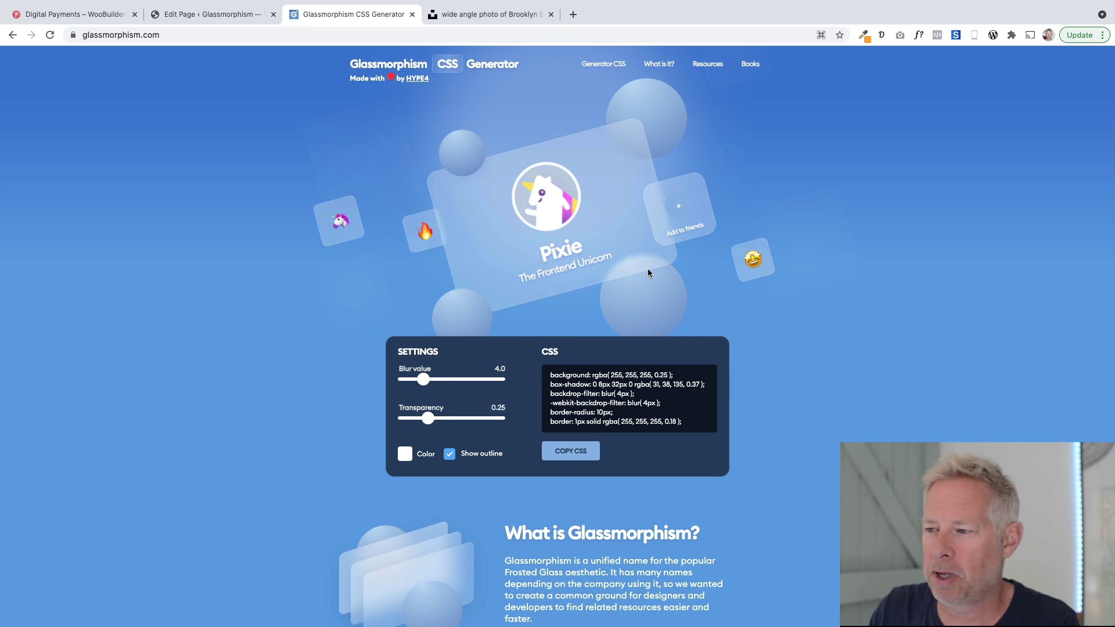
left_click_drag(425, 382, 449, 382)
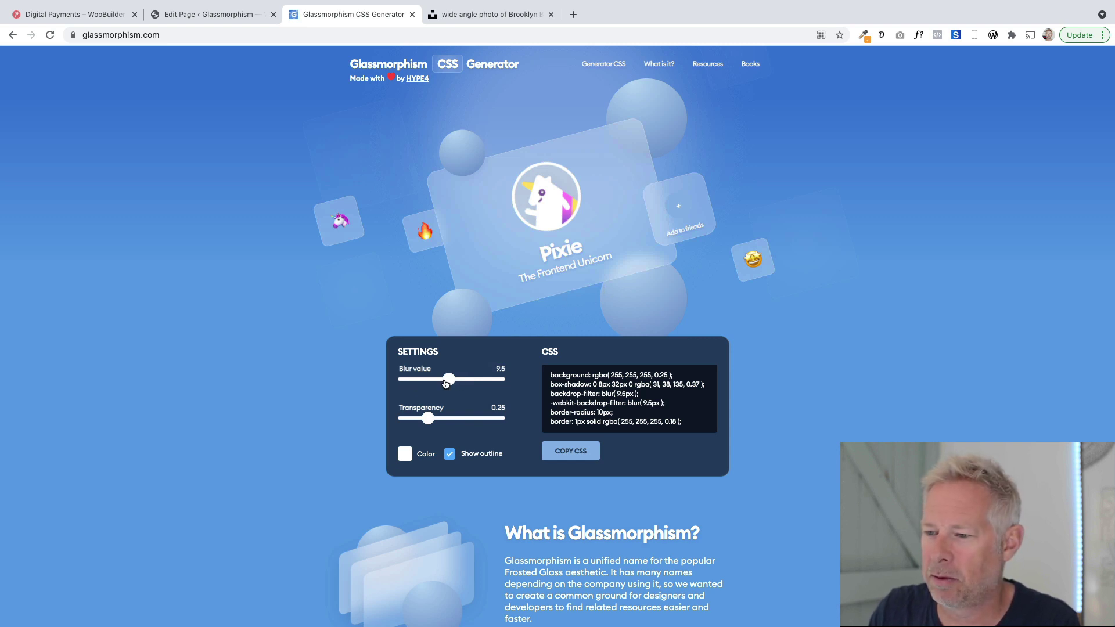
mouse_move(443, 383)
left_mouse_down()
mouse_move(406, 385)
mouse_move(427, 385)
left_mouse_up()
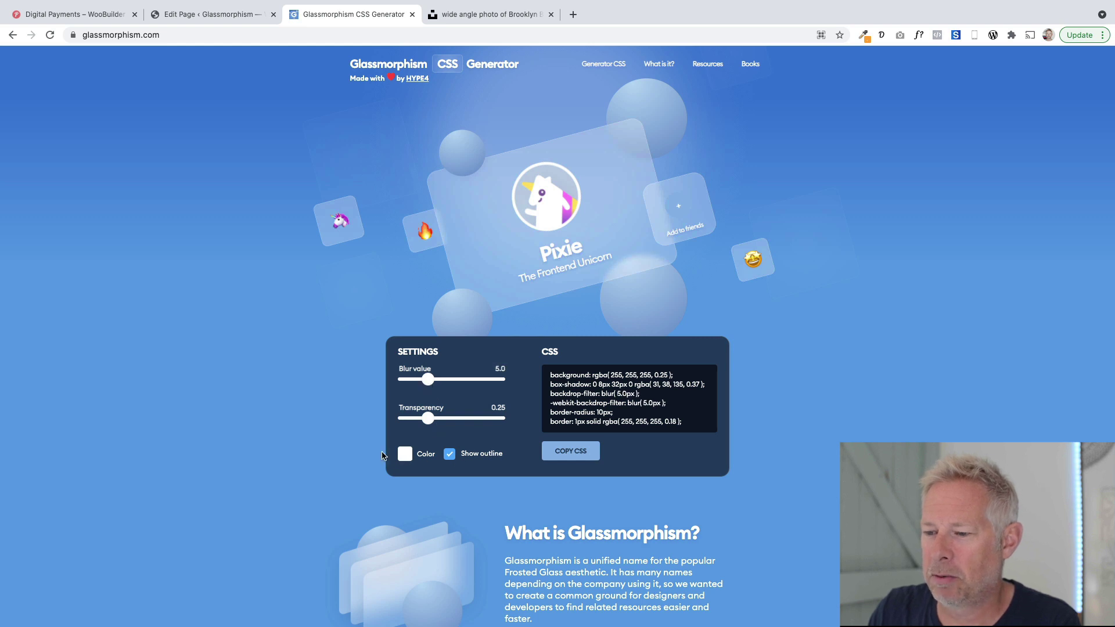
left_click(403, 457)
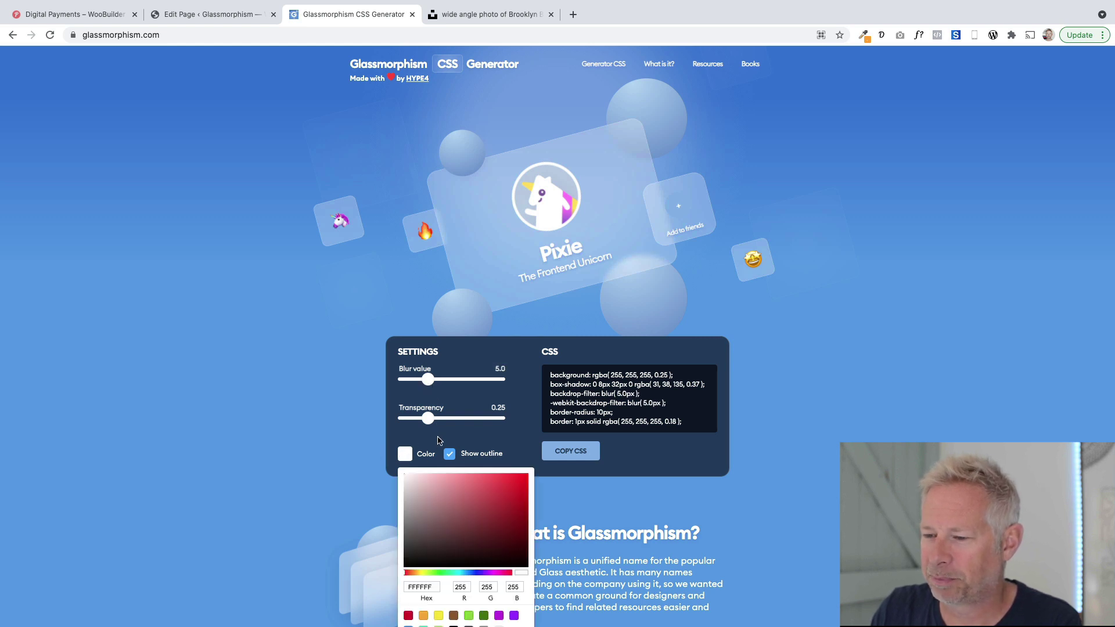
left_click(453, 443)
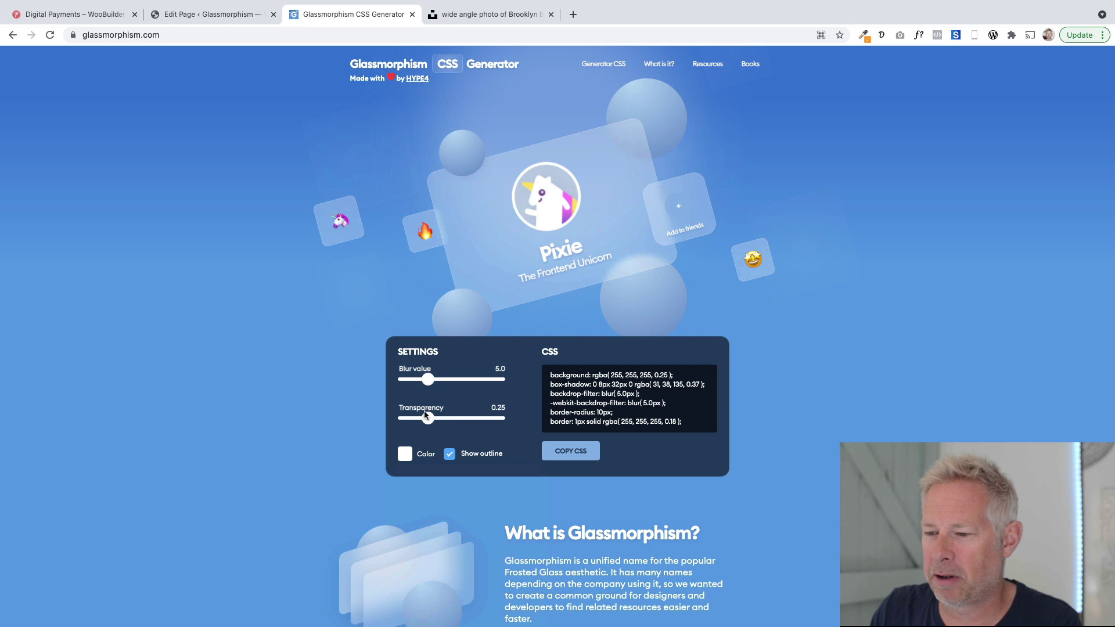
mouse_move(425, 418)
left_mouse_down()
mouse_move(435, 418)
mouse_move(410, 418)
left_mouse_up()
- Reload the generator to restore the default glass CSS, select the code, and return to WordPress
left_click(232, 36)
key("Return")
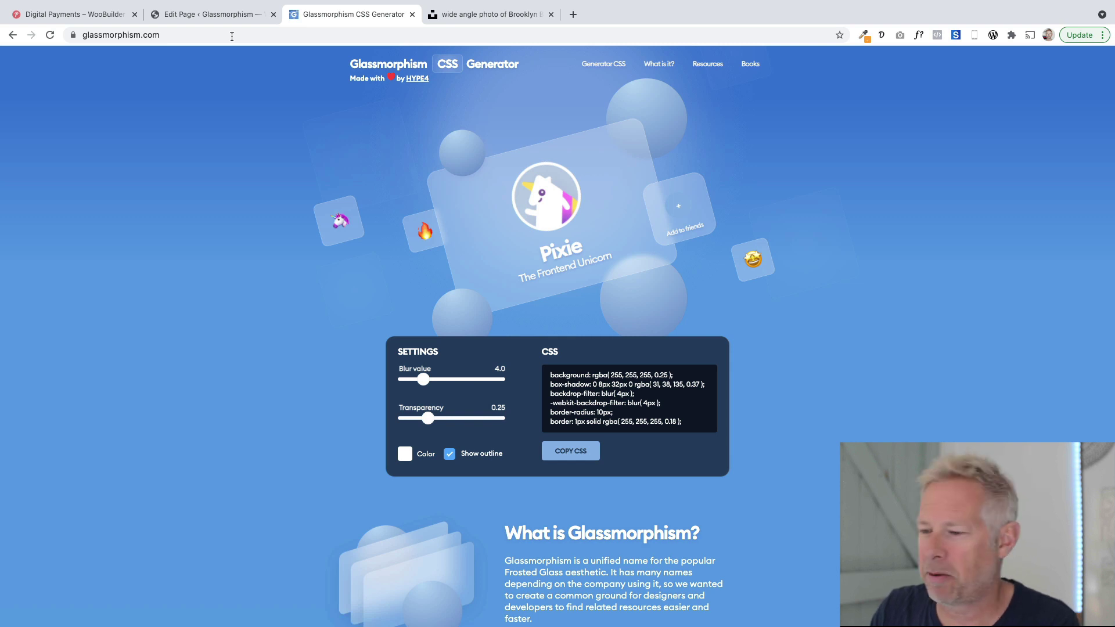
left_click_drag(551, 375, 683, 421)
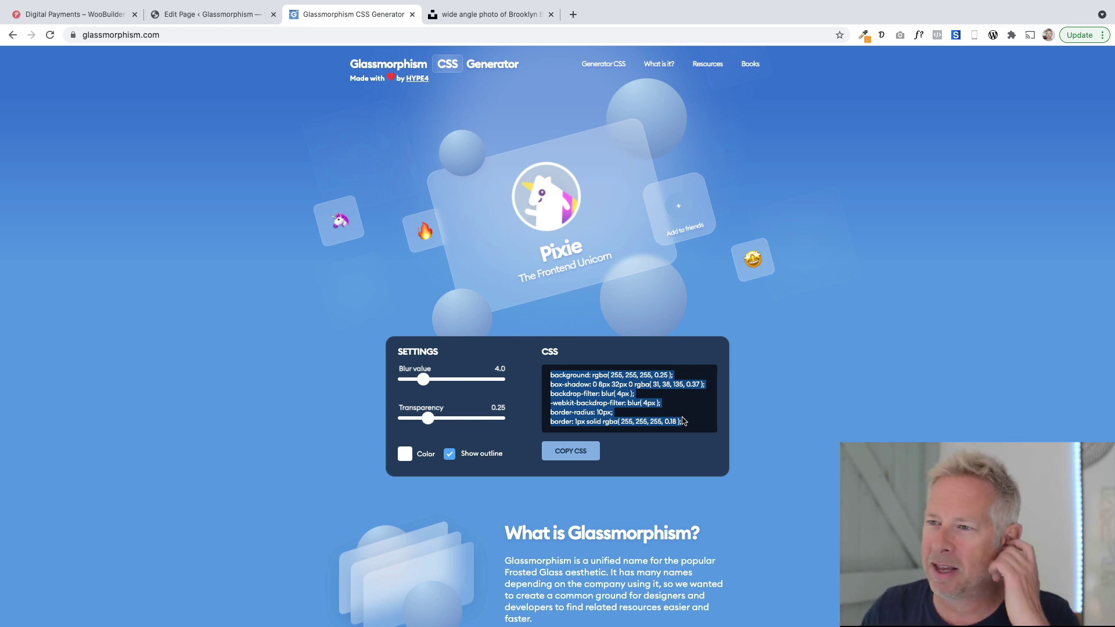
left_click(194, 17)
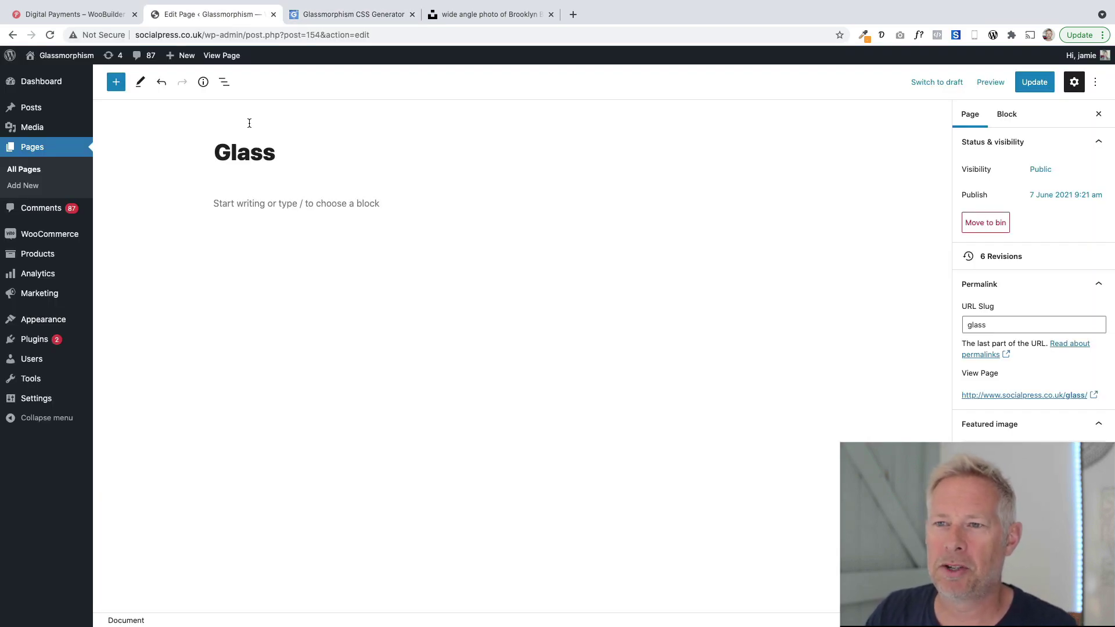
left_click(93, 16)
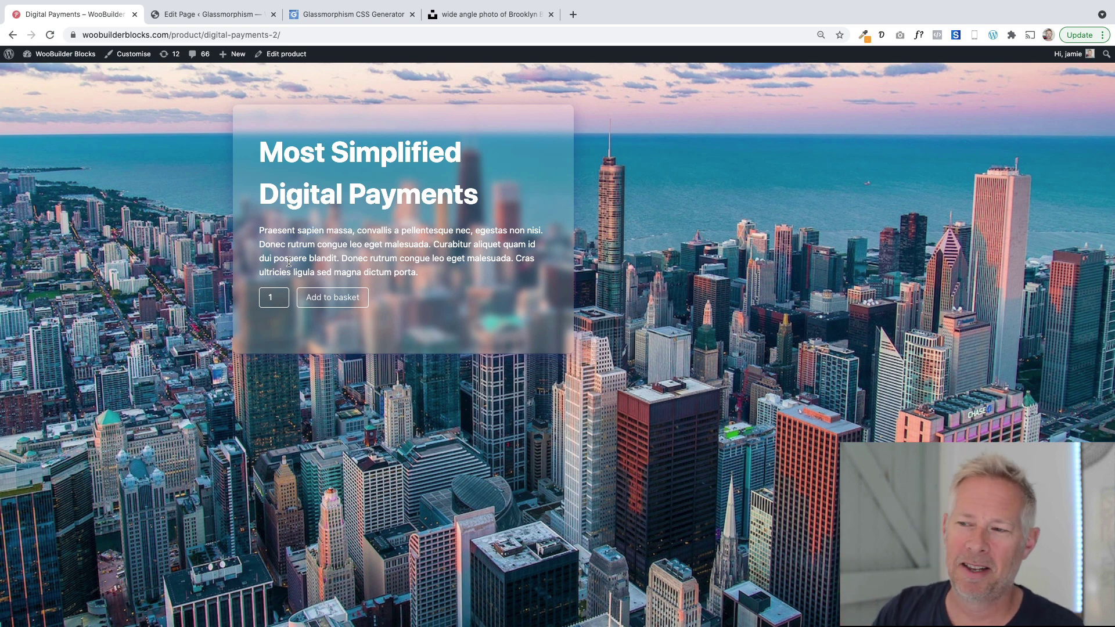
left_click(241, 16)
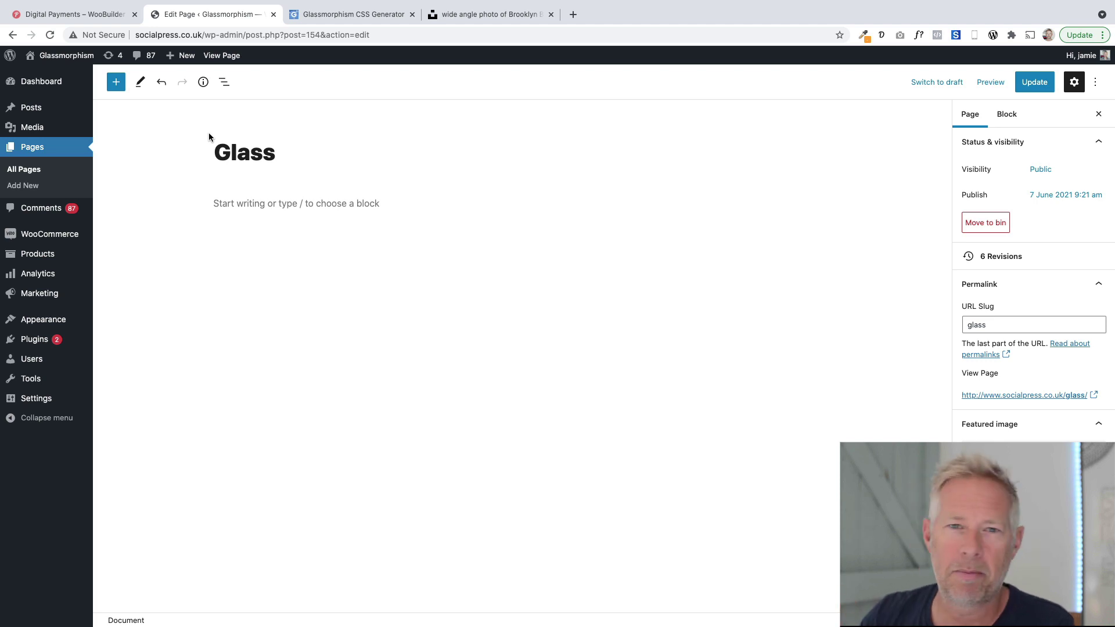
- Insert a Cover block and upload city-1.jpg as its background image
left_click(119, 84)
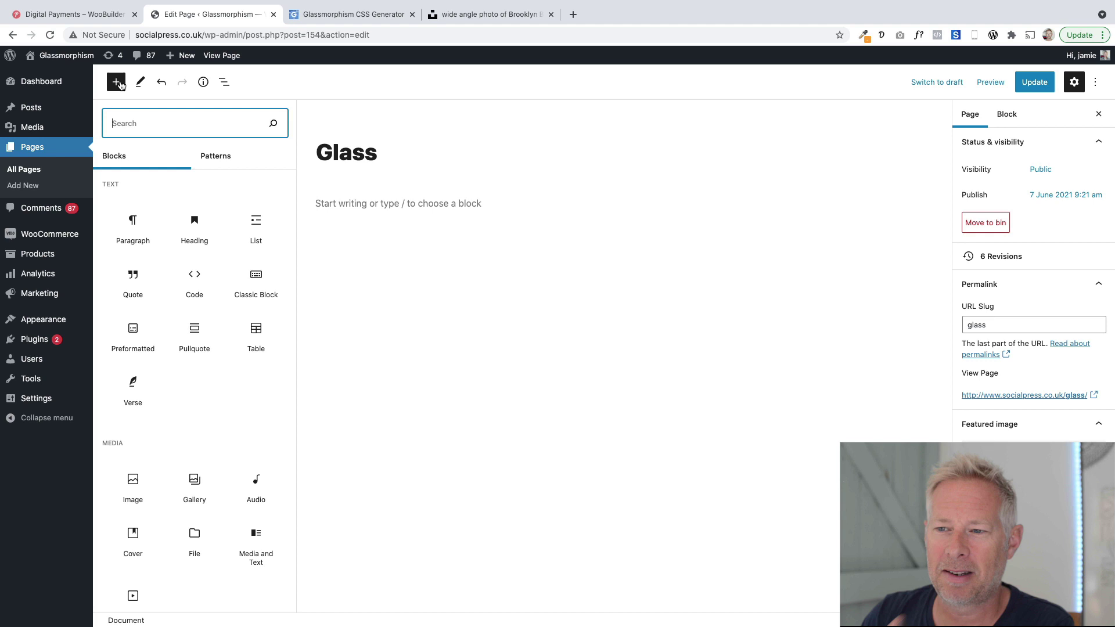
scroll(148, 325, "down", 5)
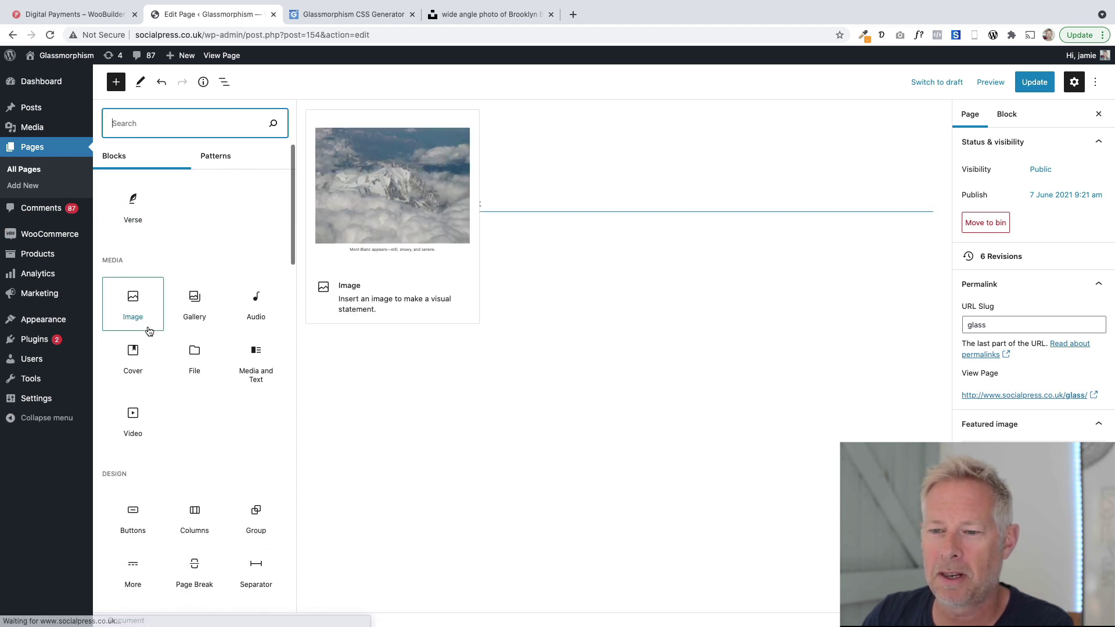
left_click_drag(134, 290, 480, 204)
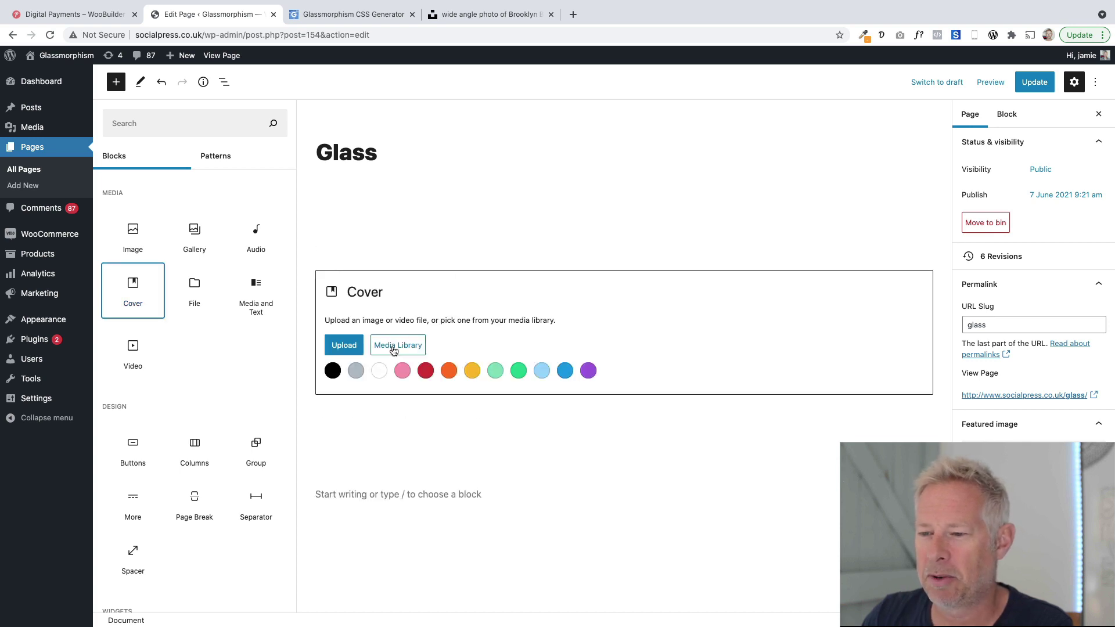
left_click(355, 351)
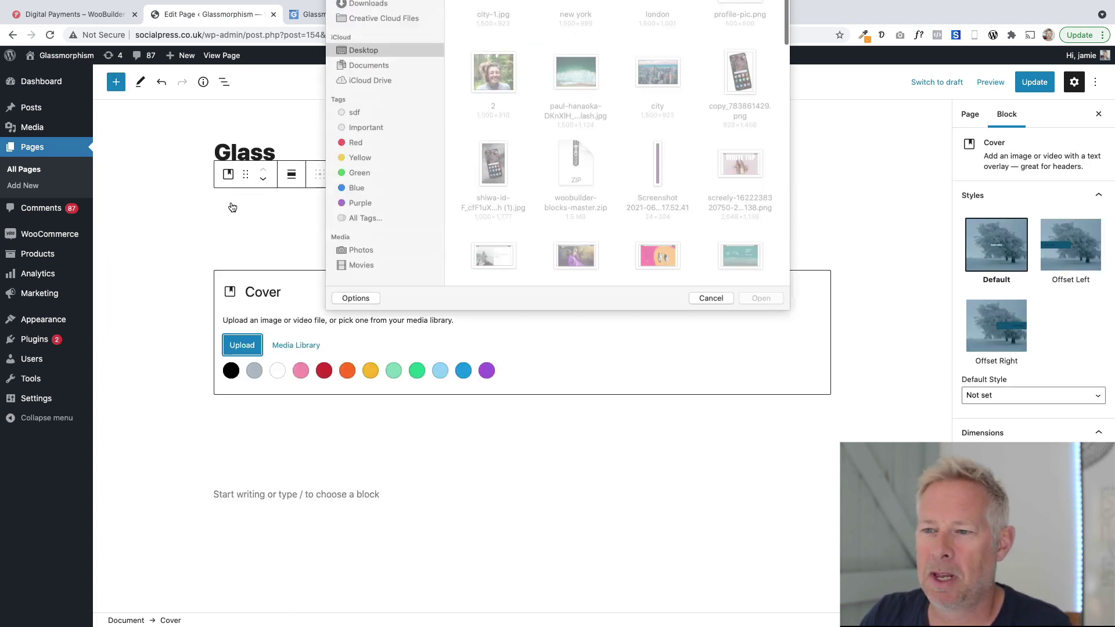
left_click(481, 74)
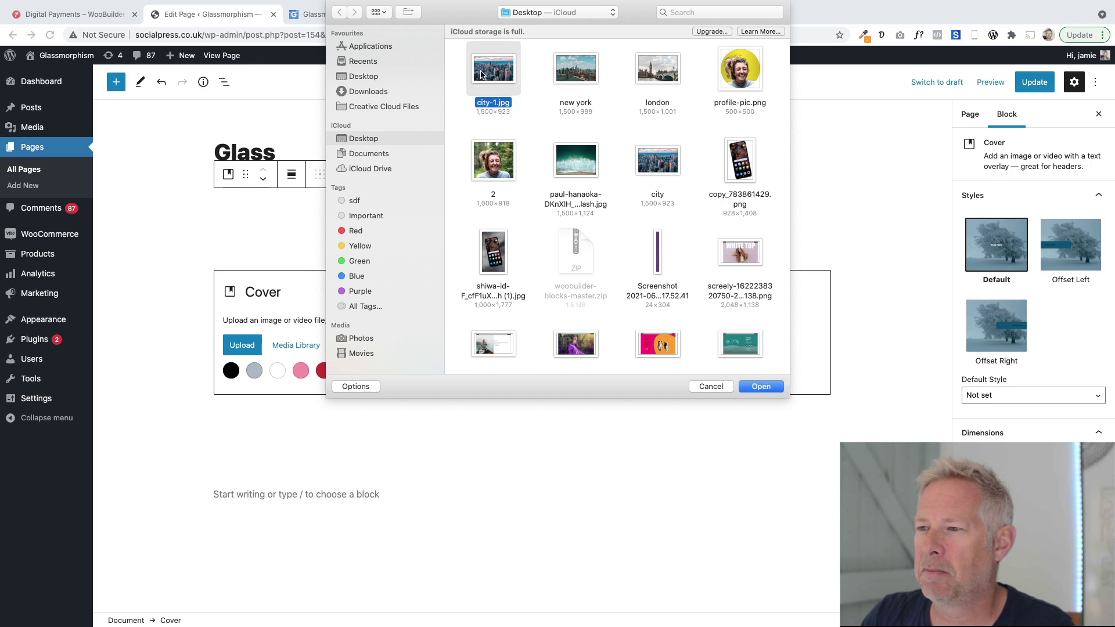
double_click(481, 73)
- Select the whole Cover block and scroll through it to review the skyline
scroll(430, 381, "down", 2)
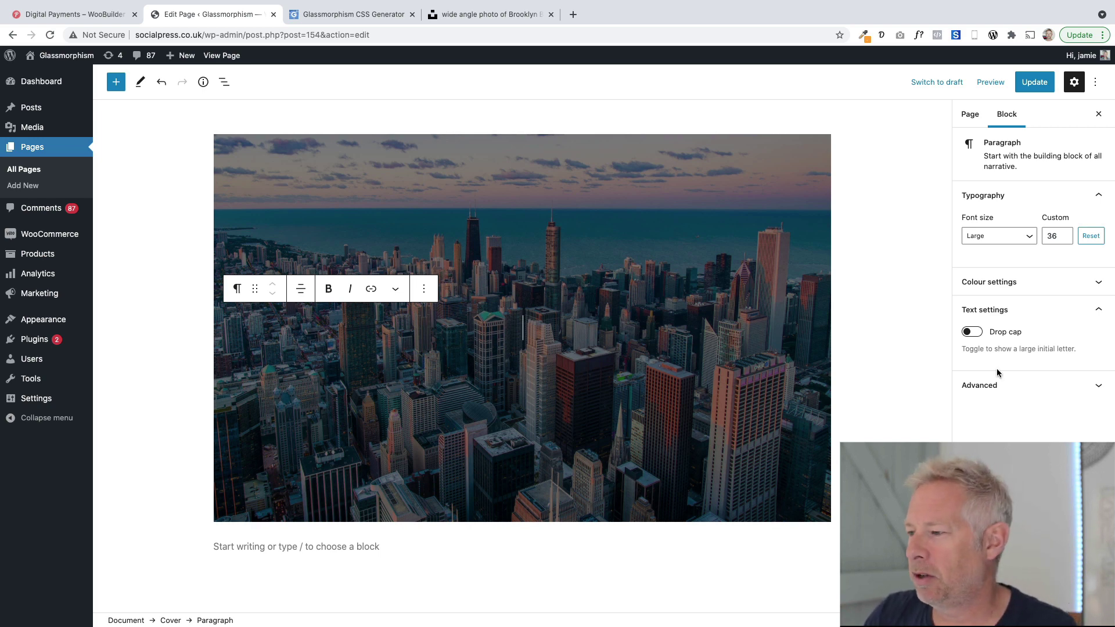
left_click(804, 159)
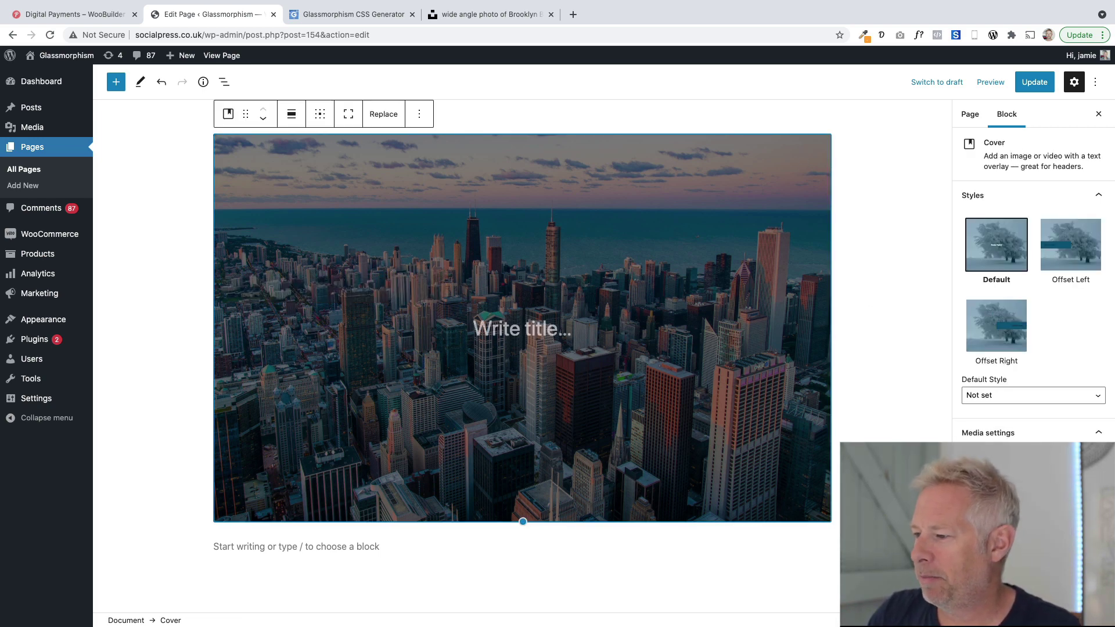
scroll(1031, 261, "down", 3)
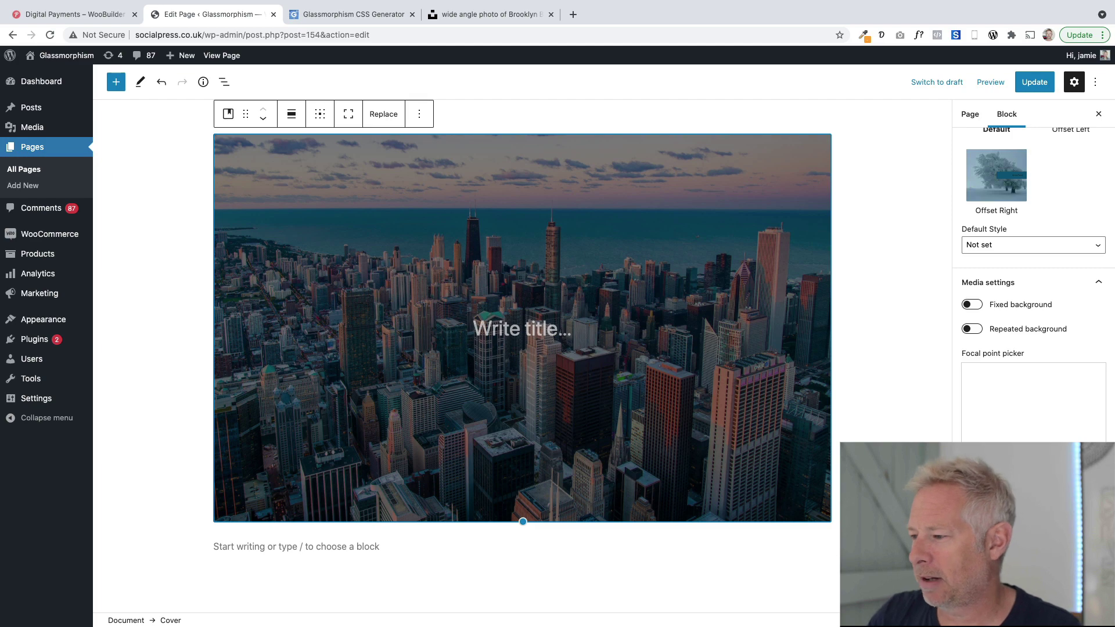
scroll(1030, 261, "down", 4)
scroll(1031, 290, "down", 2)
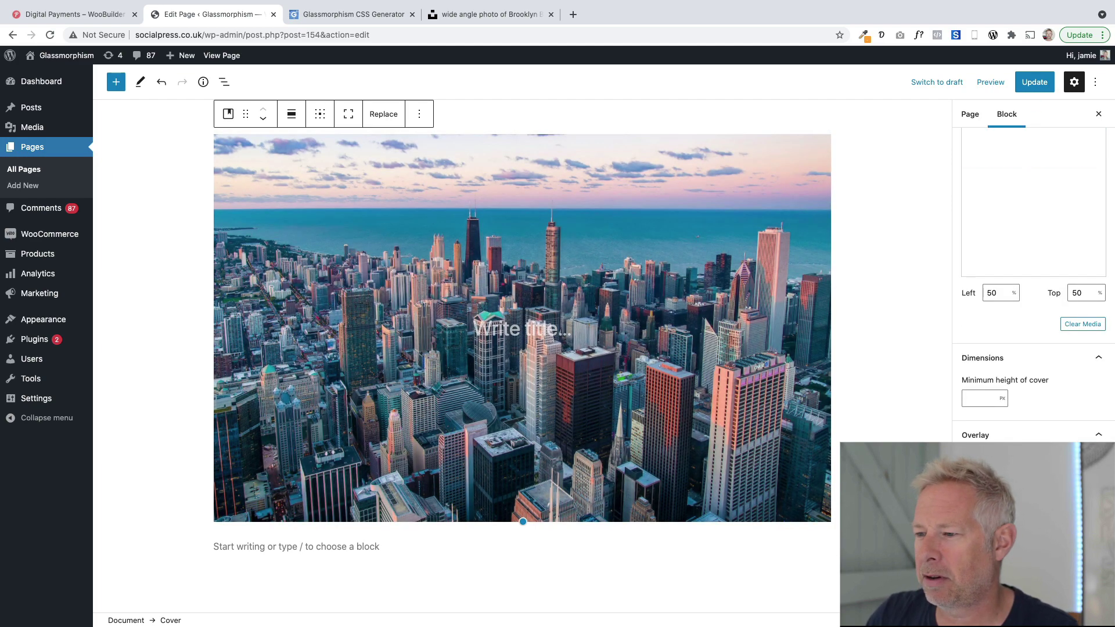
scroll(432, 345, "up", 2)
- Type CITY BREAKS as the cover title, enlarge its custom font size and bold BREAKS
left_click(524, 390)
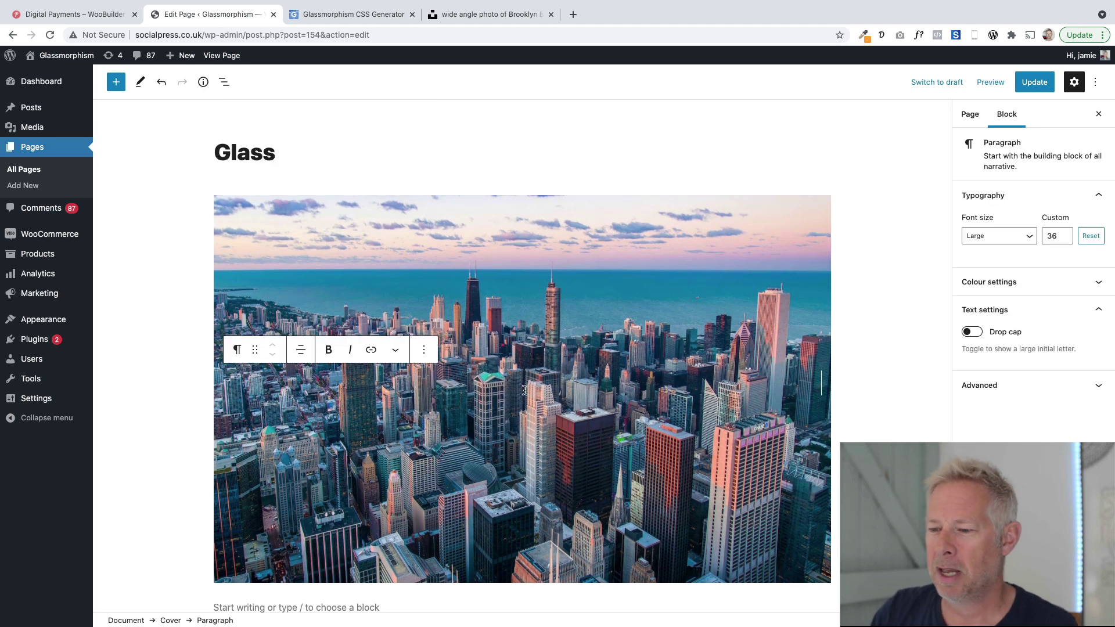
type("CITY B")
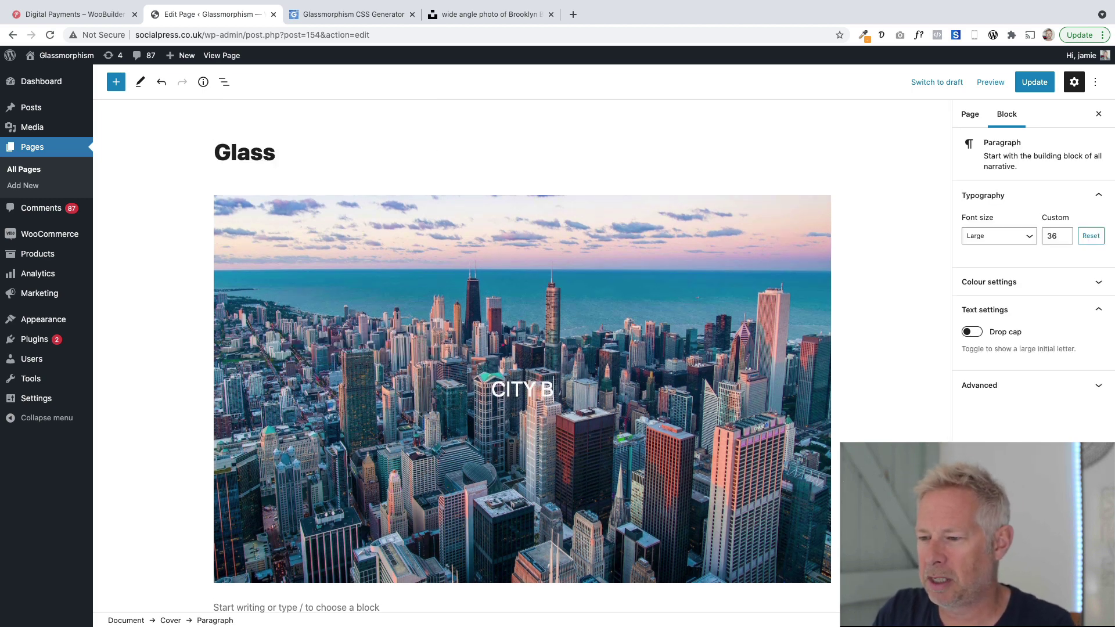
type("REAKS")
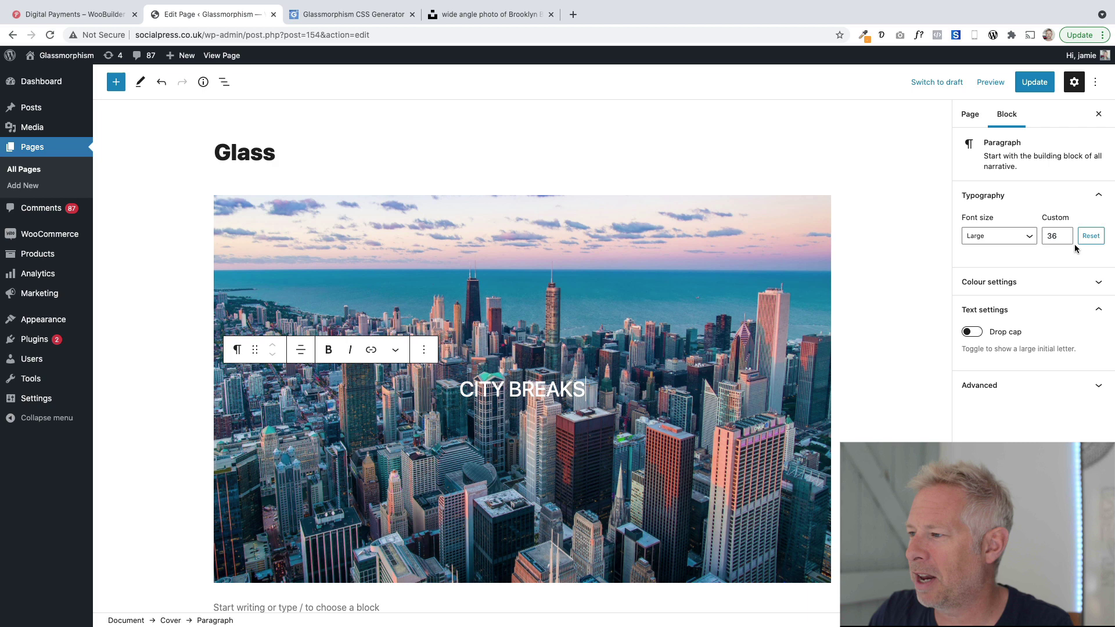
left_click_drag(1065, 234, 1065, 235)
double_click(614, 374)
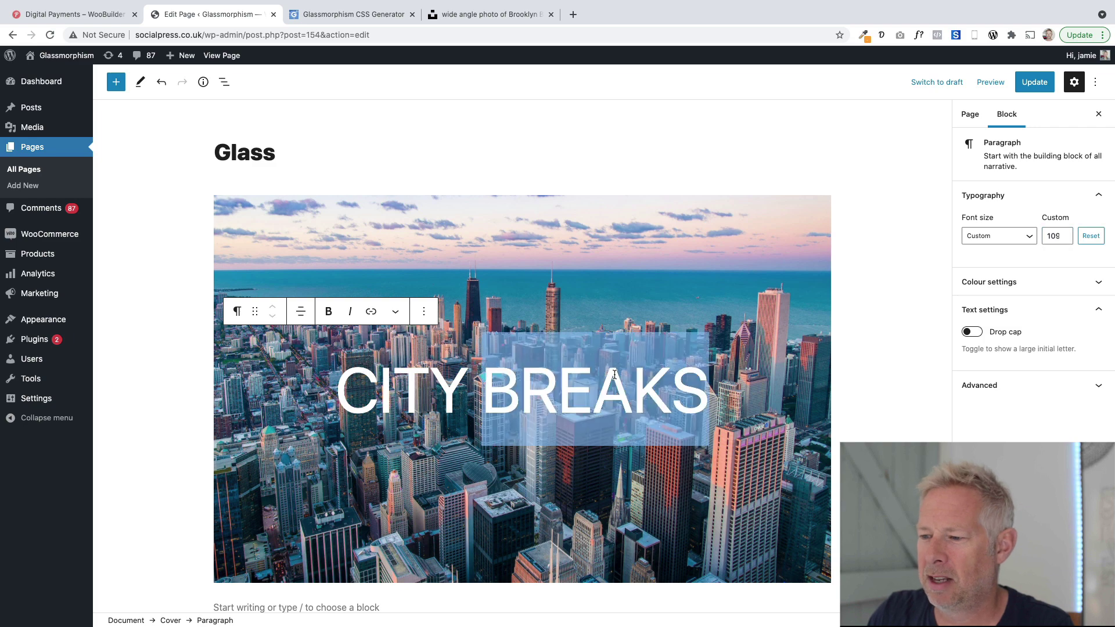
key("ctrl+b")
- Drag the Cover block's bottom handle down to make the cover much taller
left_click(607, 458)
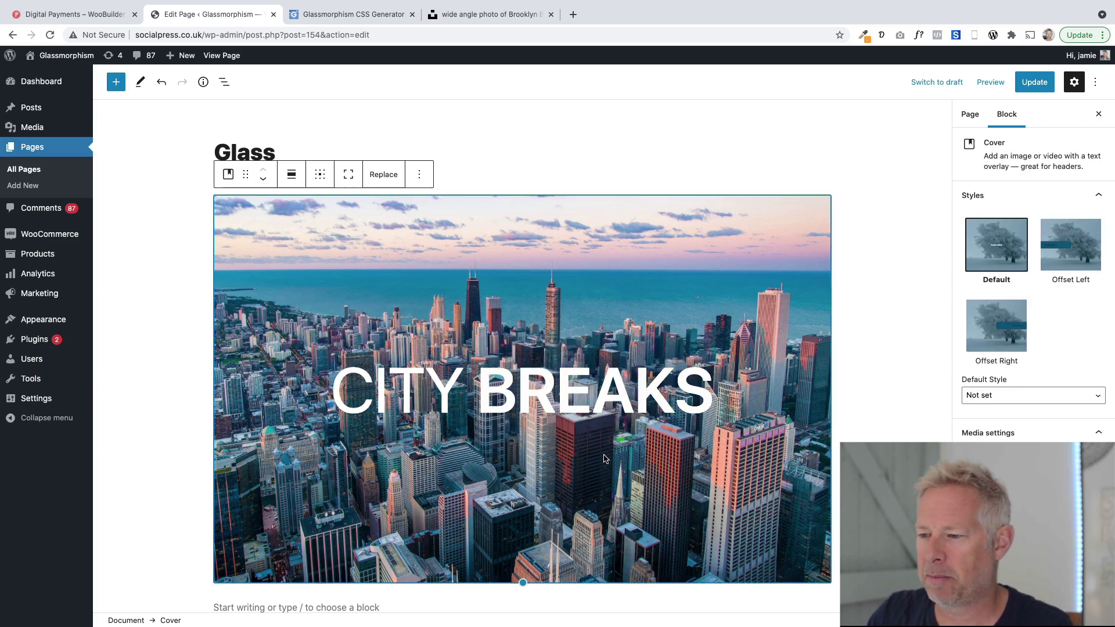
scroll(502, 458, "down", 2)
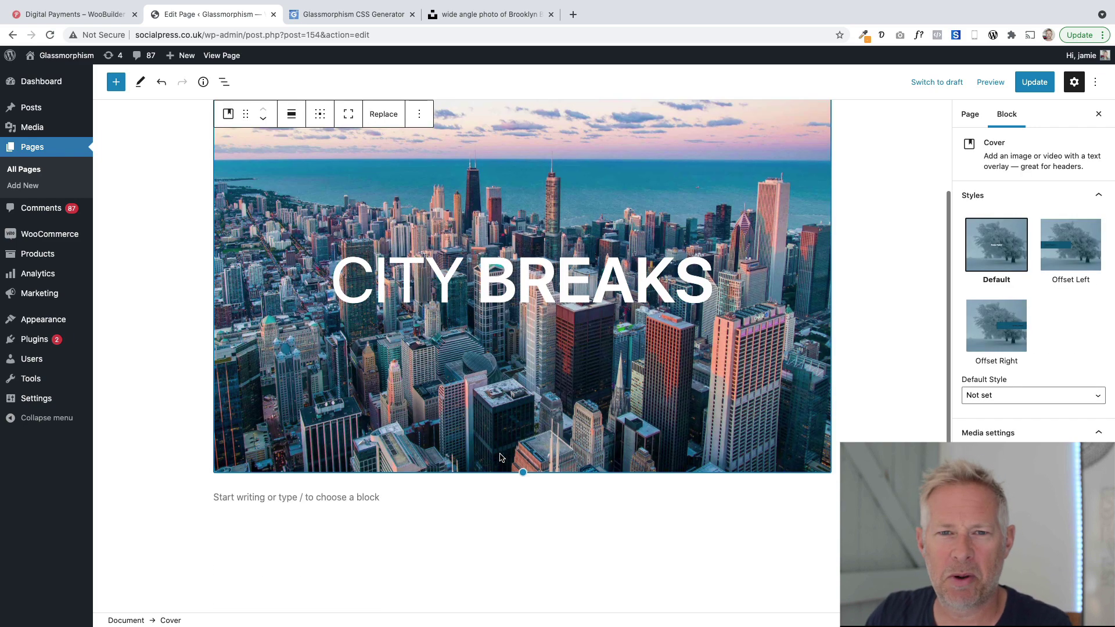
left_click_drag(523, 469, 515, 610)
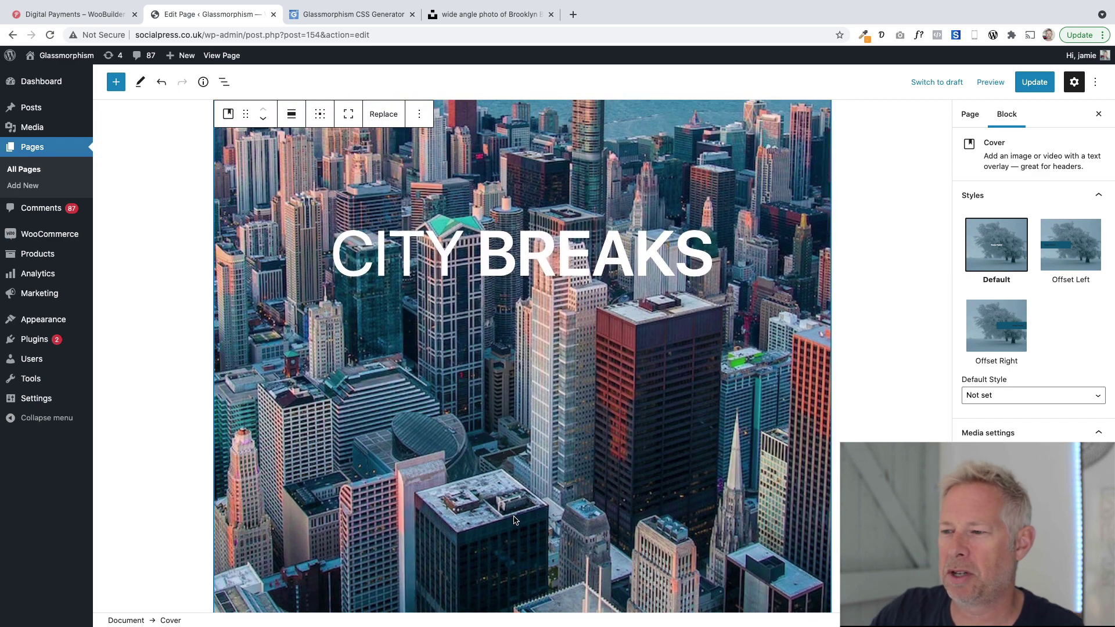
- Add a Columns block to the cover with a 50/50 two-column layout
left_click(116, 82)
scroll(201, 418, "down", 5)
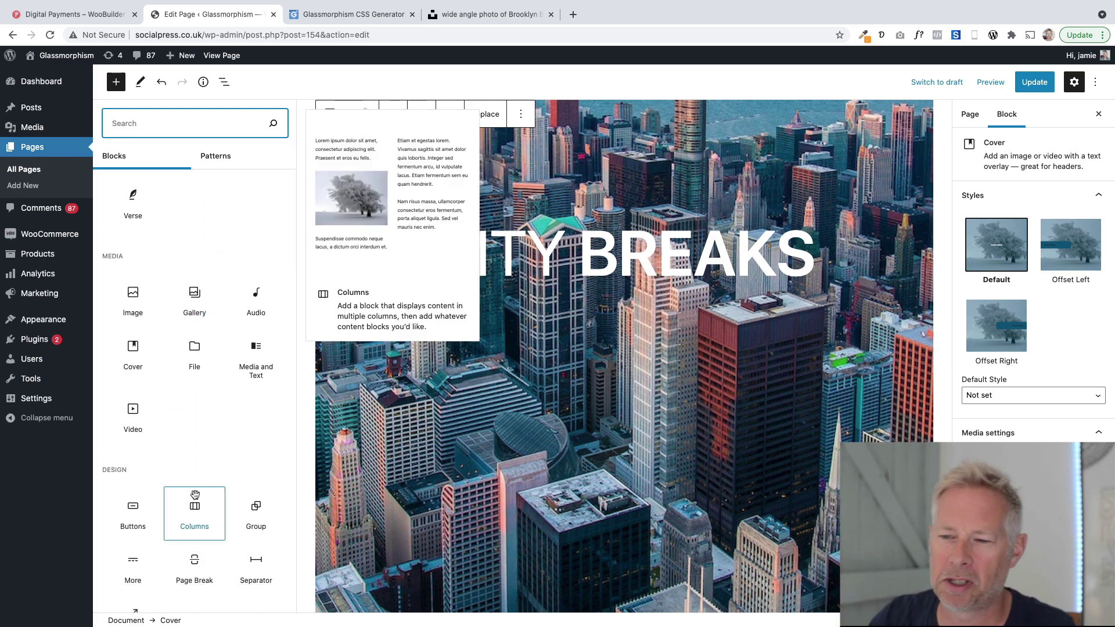
scroll(197, 389, "down", 4)
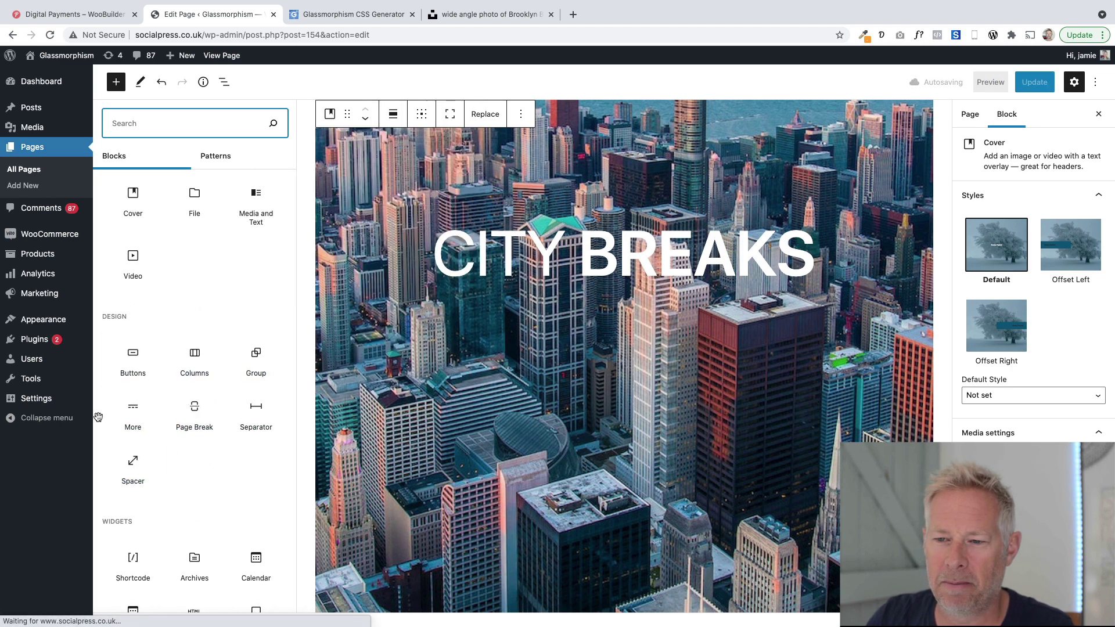
left_click_drag(191, 363, 593, 295)
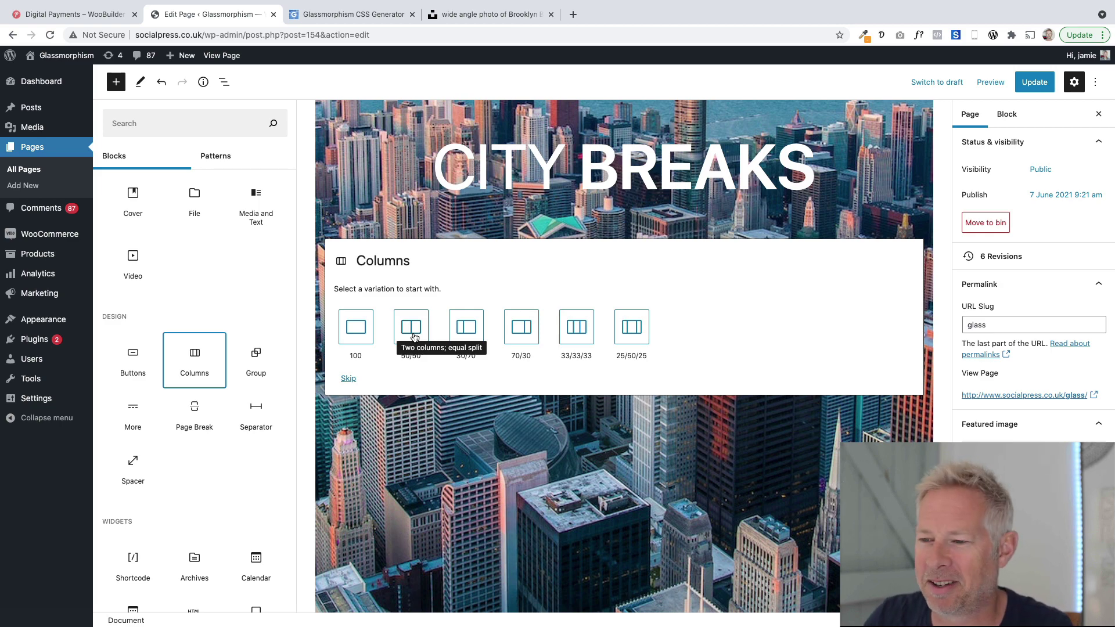
left_click(414, 338)
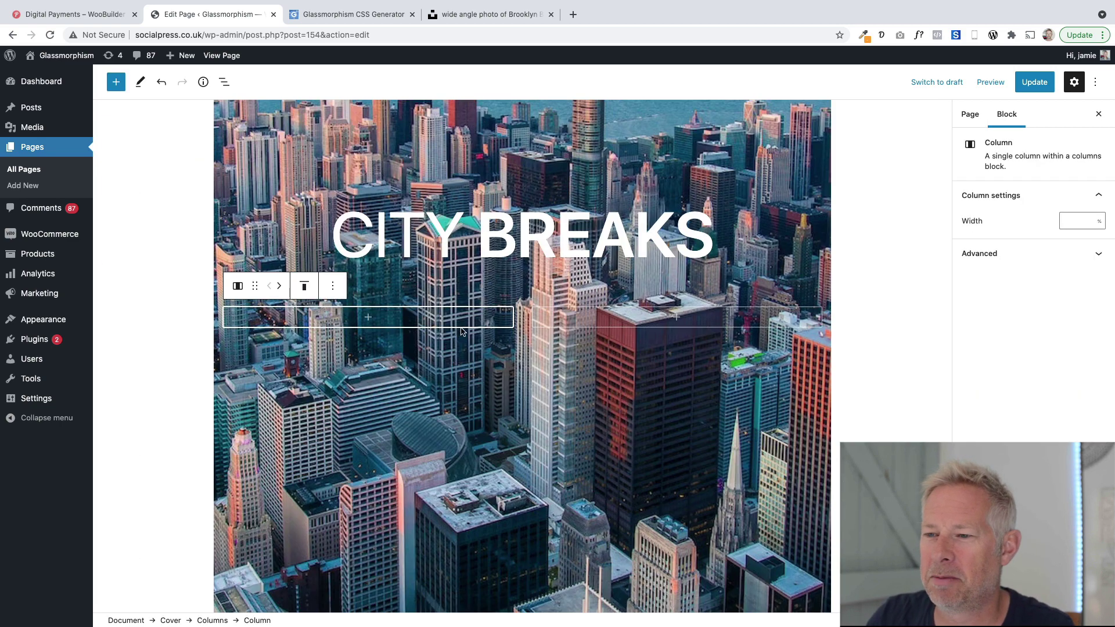
- Copy lorem ipsum text from the extension and paste it into a paragraph in the left column
left_click(881, 35)
left_click(733, 73)
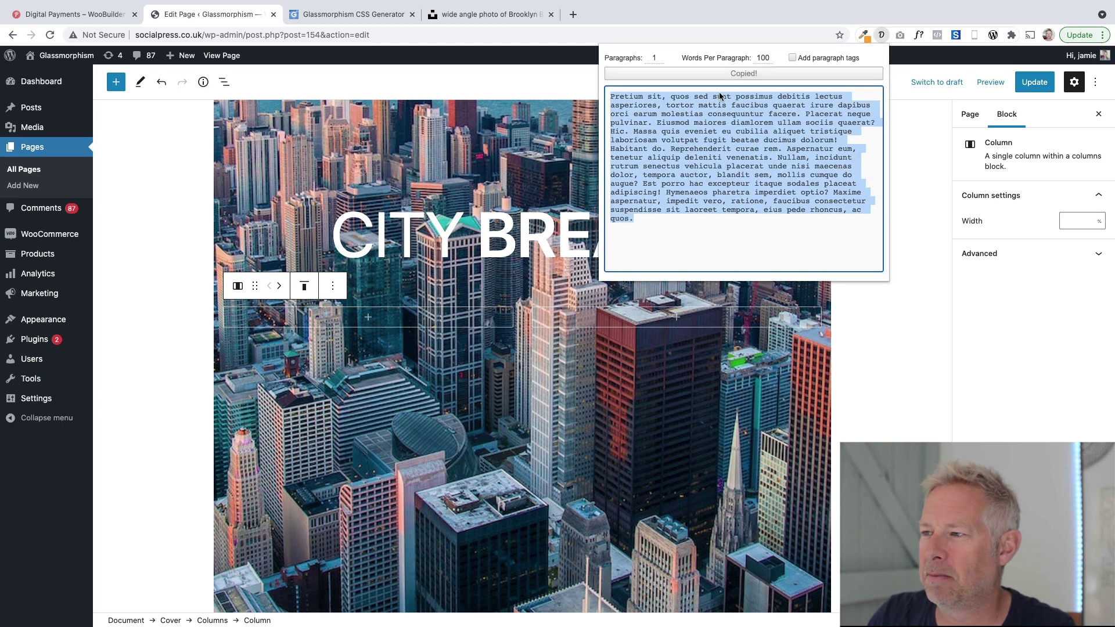
left_click(366, 318)
left_click(367, 317)
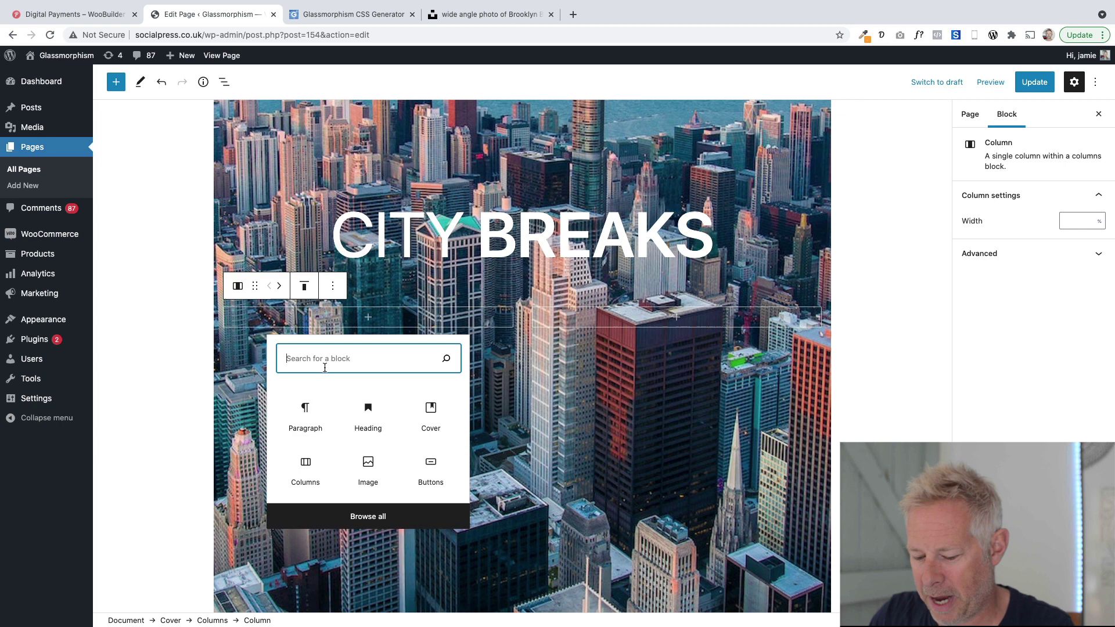
key("super+v")
left_click(320, 325)
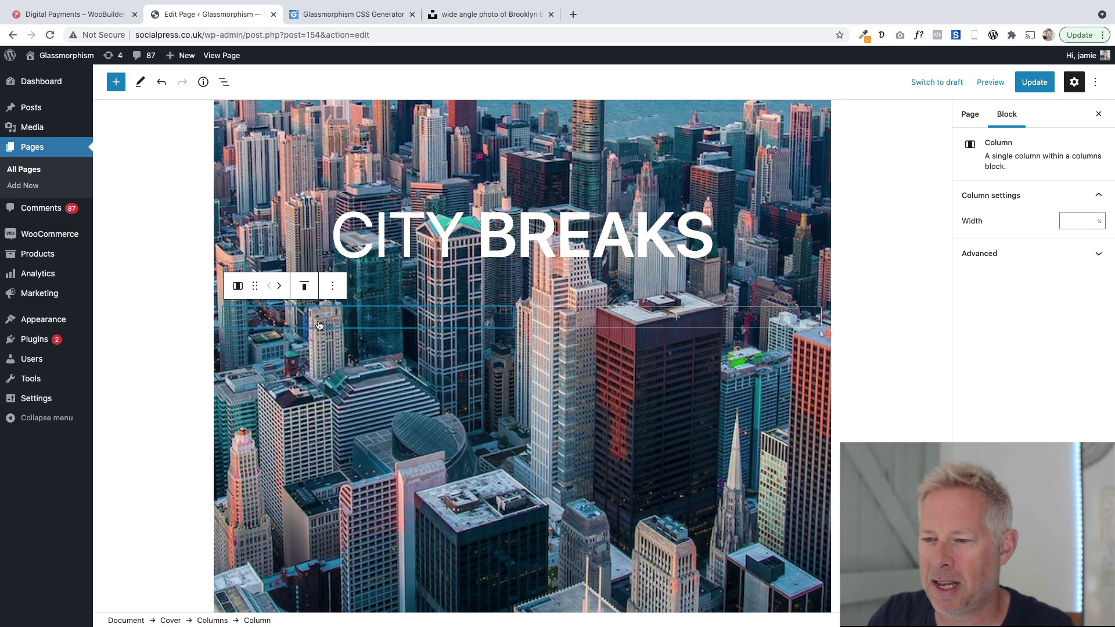
left_click(326, 317)
left_click(304, 411)
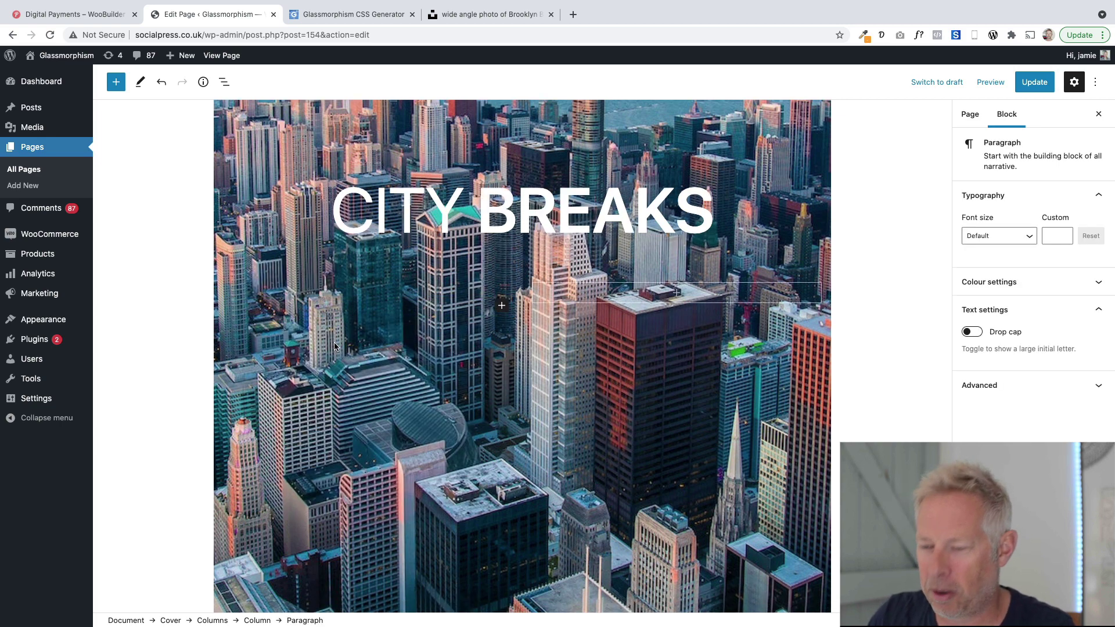
key("super+v")
- Add a paragraph to the right column and paste the same lorem ipsum text
scroll(592, 219, "up", 2)
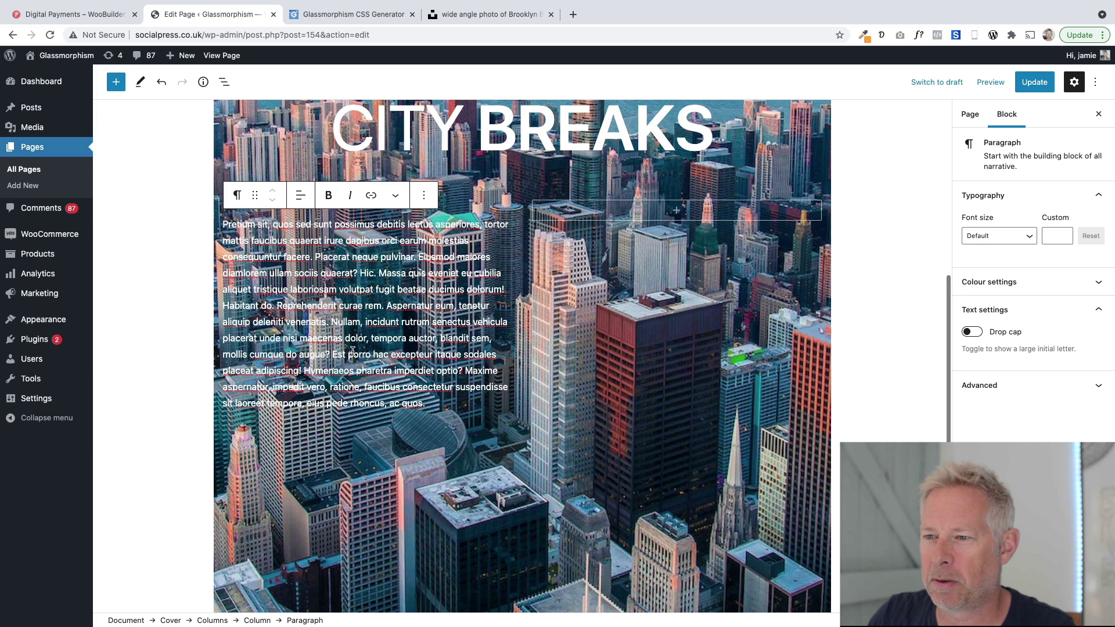
left_click(592, 219)
left_click(617, 299)
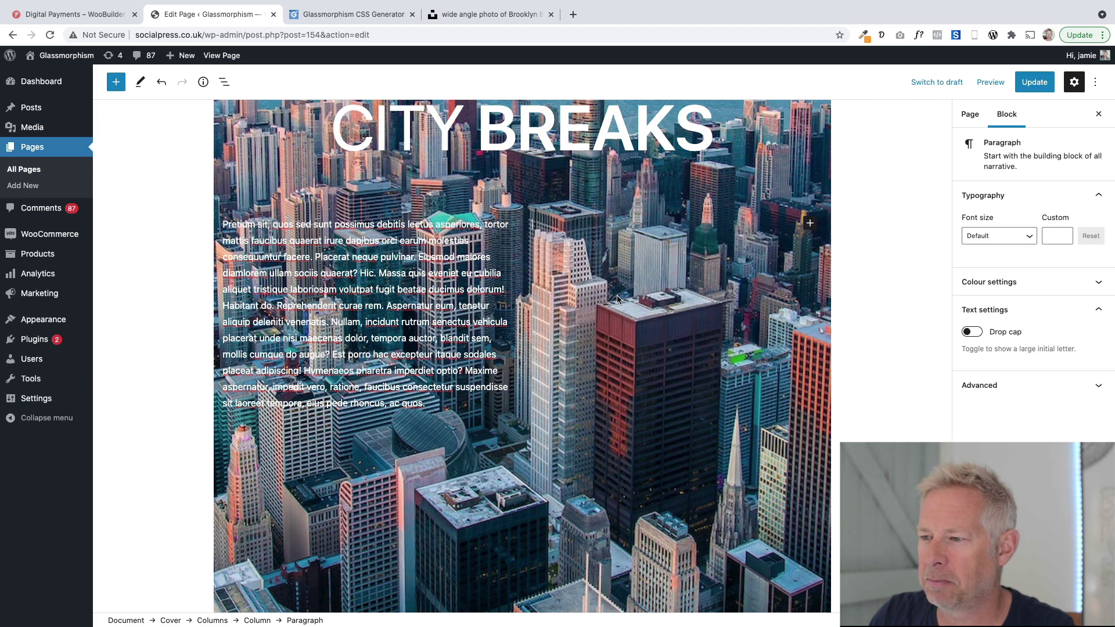
key("super+v")
scroll(493, 312, "down", 2)
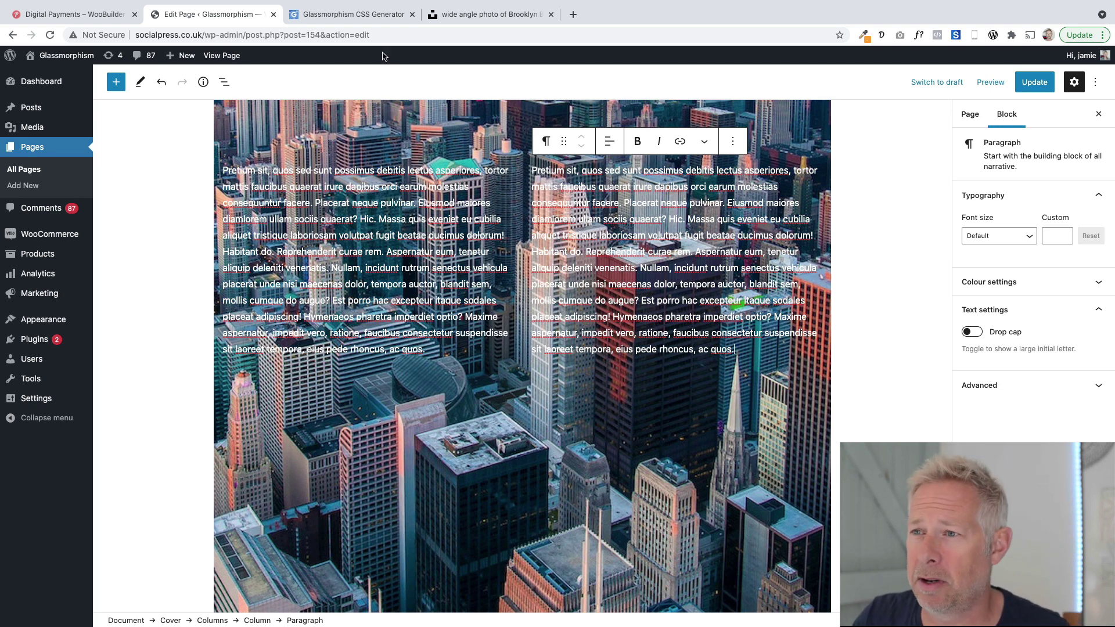
- Glance at the generator, then show the List View outline of Cover, paragraph and Columns blocks
left_click(379, 17)
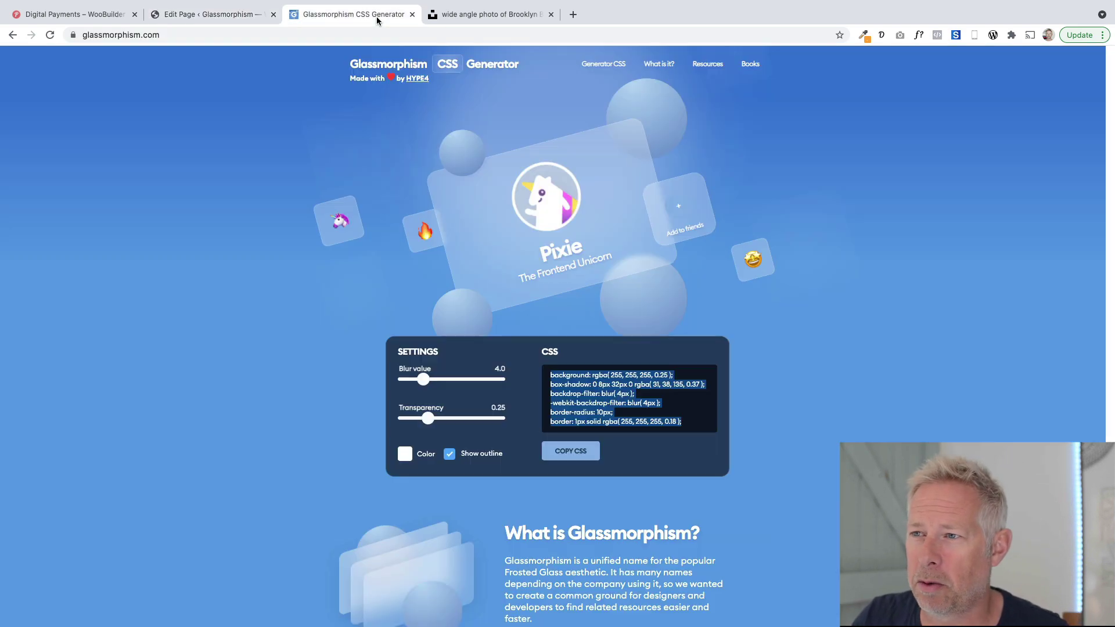
left_click(204, 15)
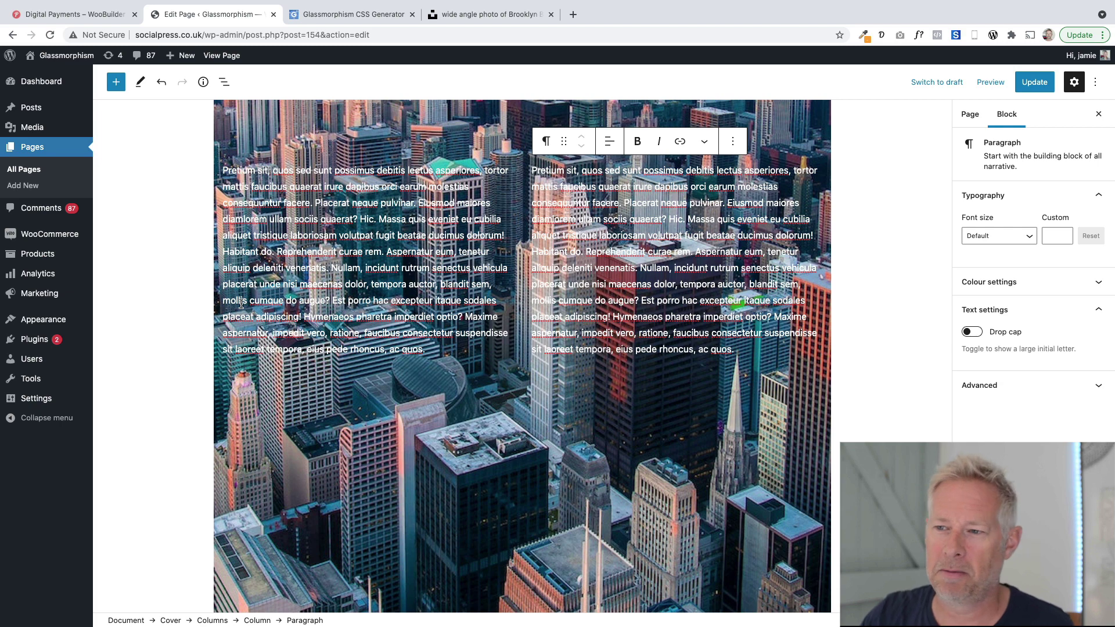
scroll(247, 309, "up", 2)
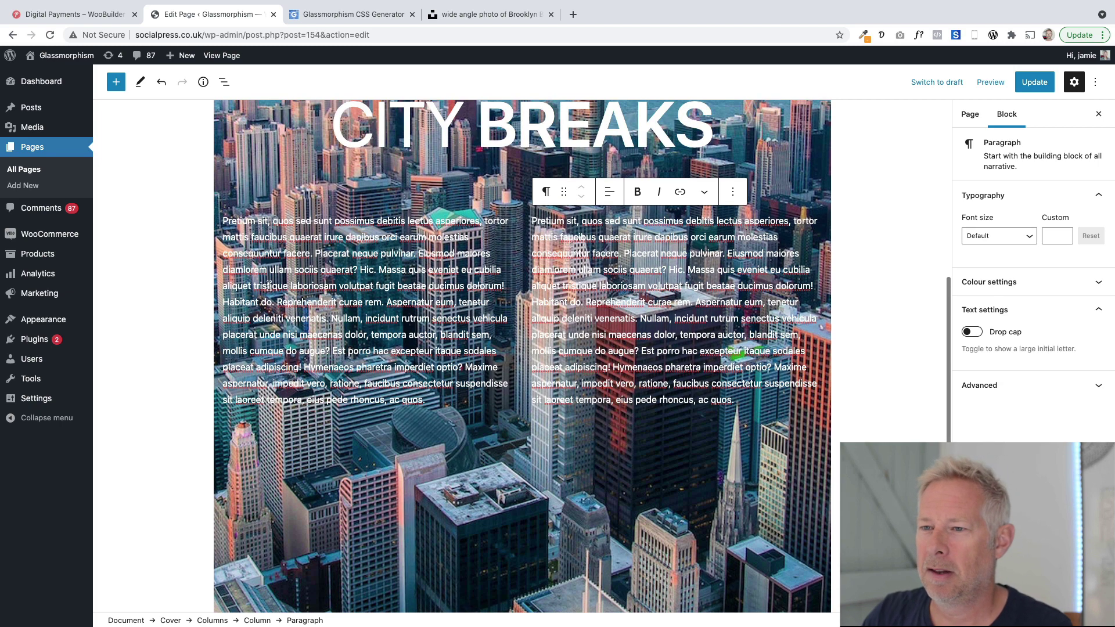
left_click(225, 82)
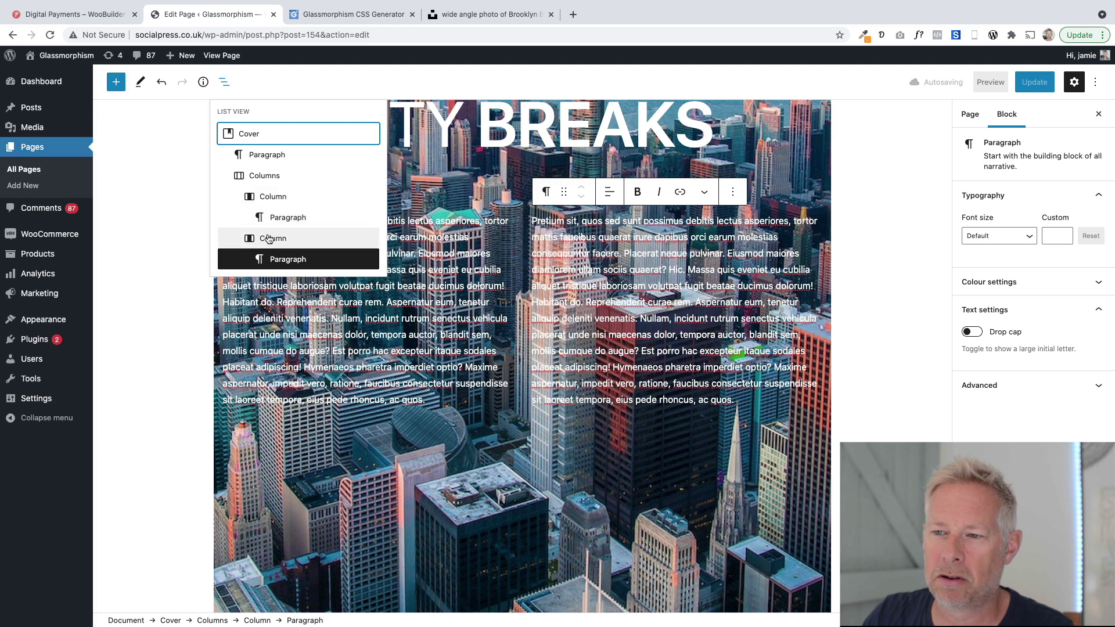
- Give the left column the additional CSS class 'glass' under Advanced settings
left_click(271, 198)
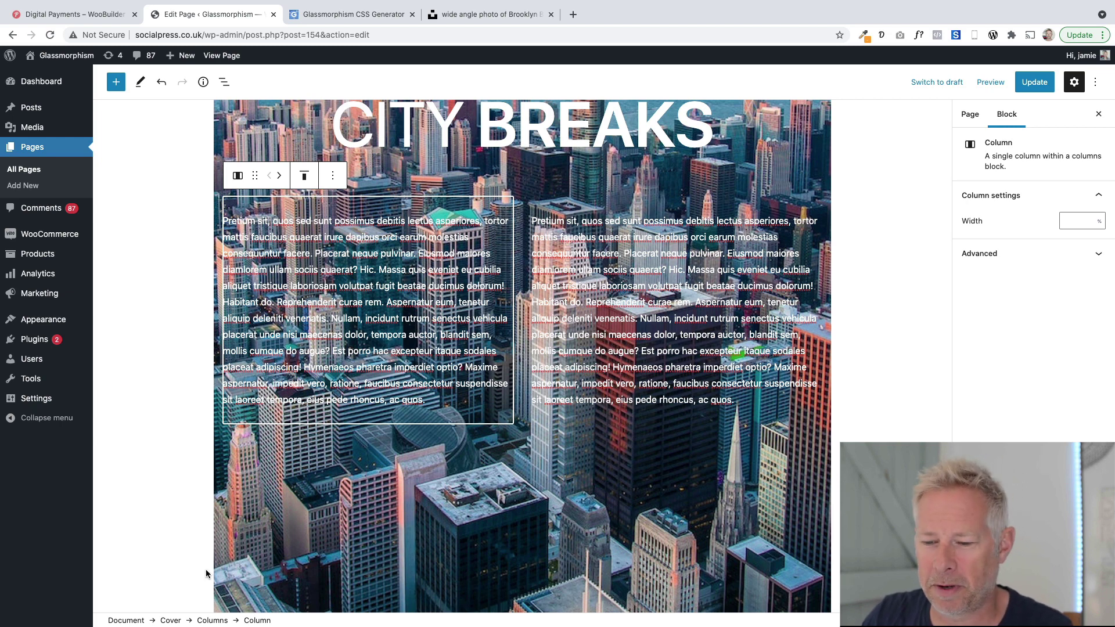
scroll(206, 569, "up", 1)
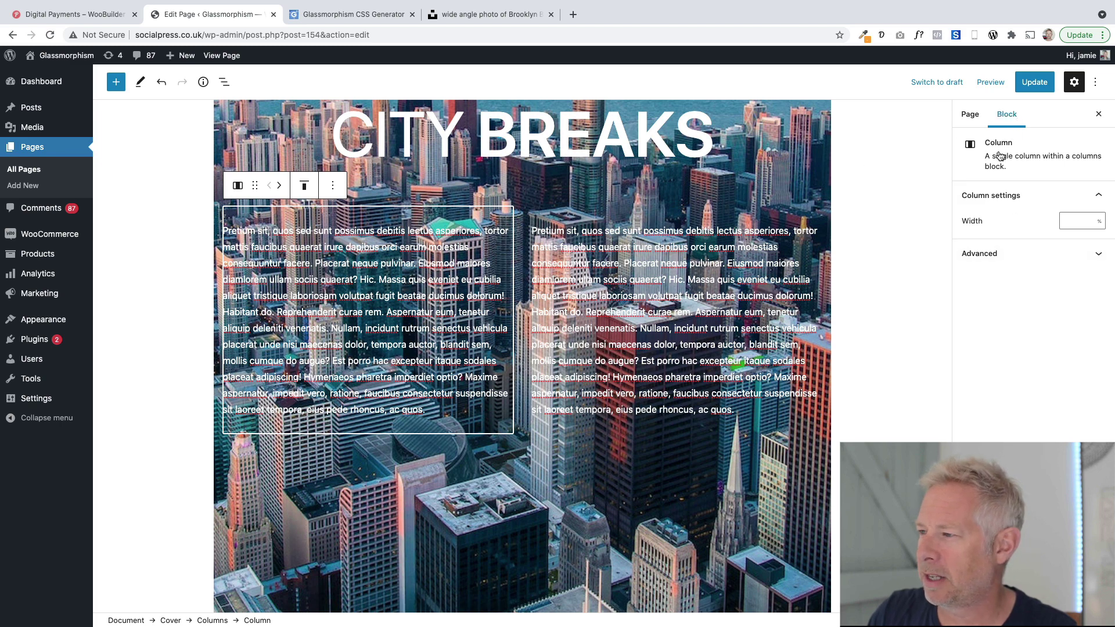
left_click(1010, 258)
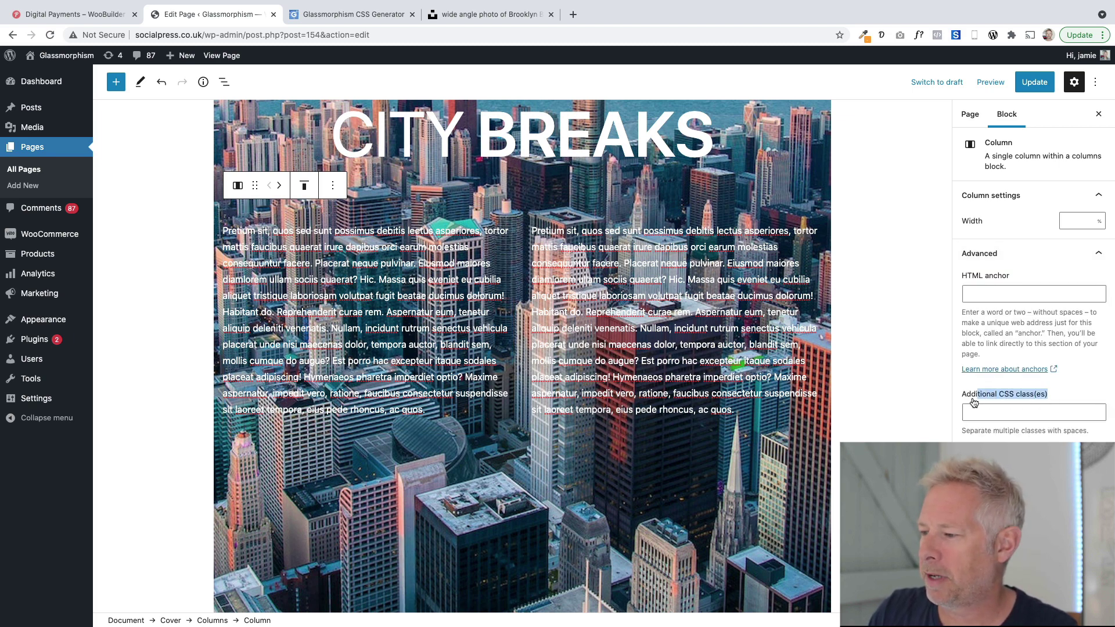
left_click(972, 416)
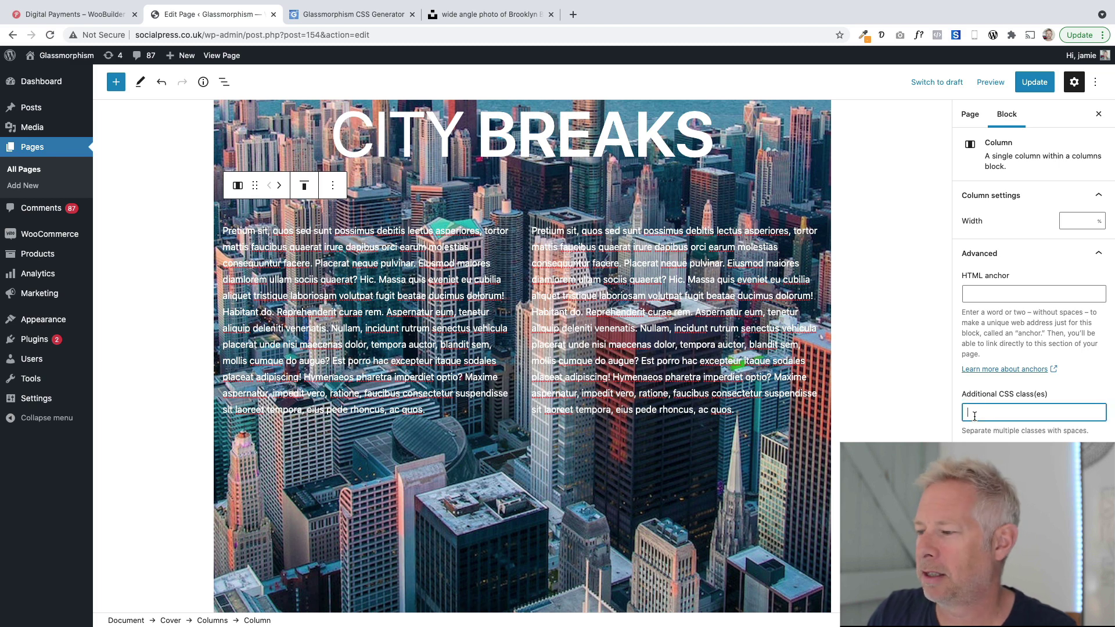
type("G")
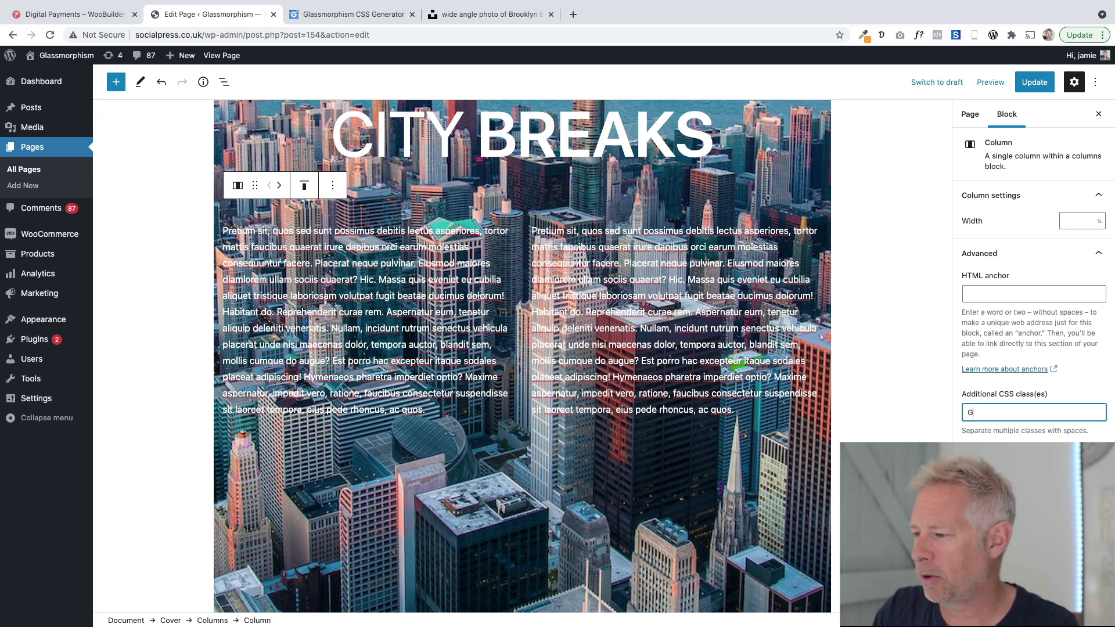
type("glla")
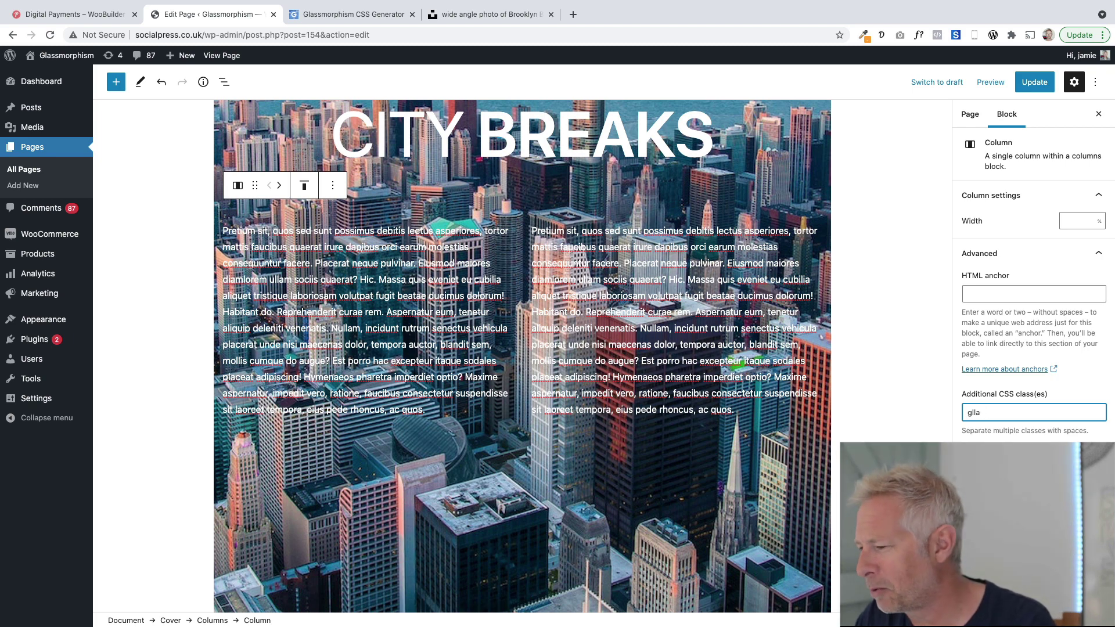
key("BackSpace")
key("BackSpace")
type("ass")
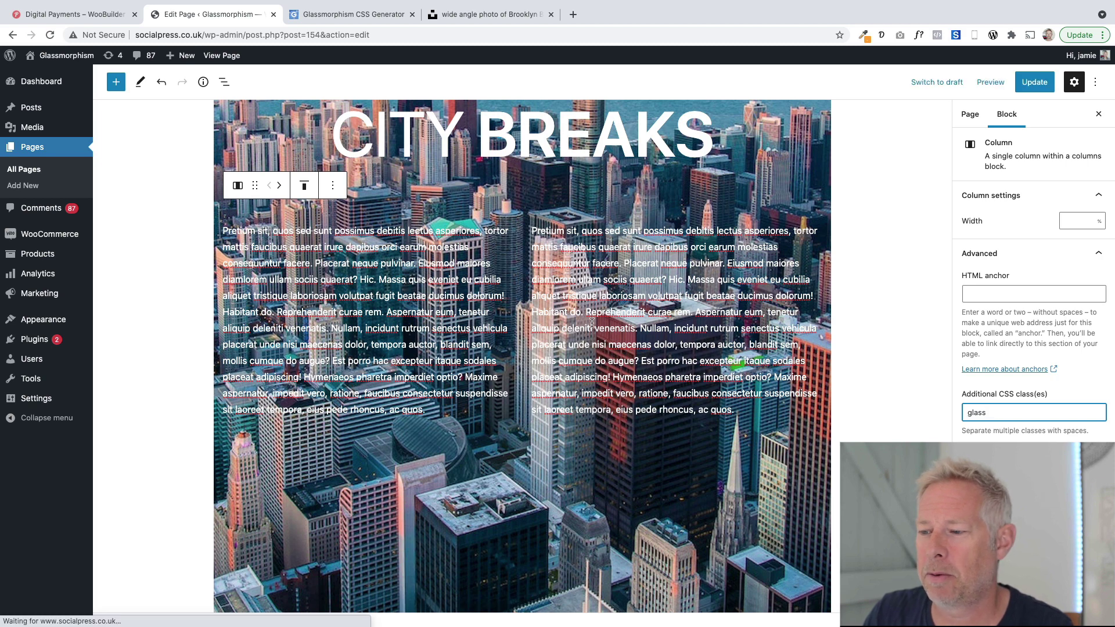
- Select the right column and open its Additional CSS class(es) field under Advanced
left_click(623, 430)
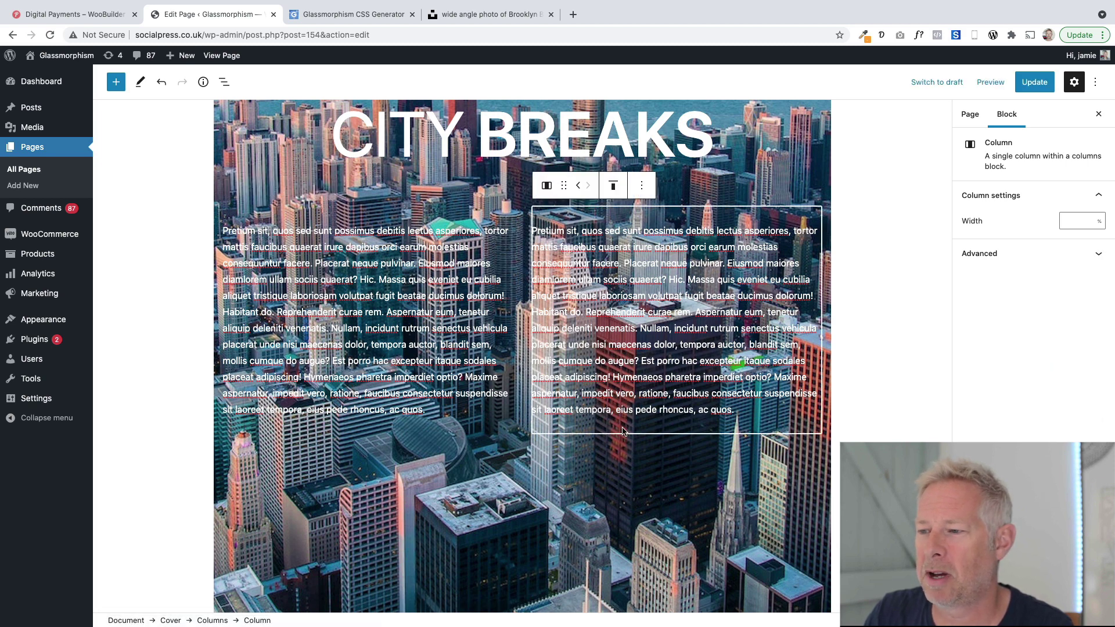
left_click(980, 254)
left_click(994, 407)
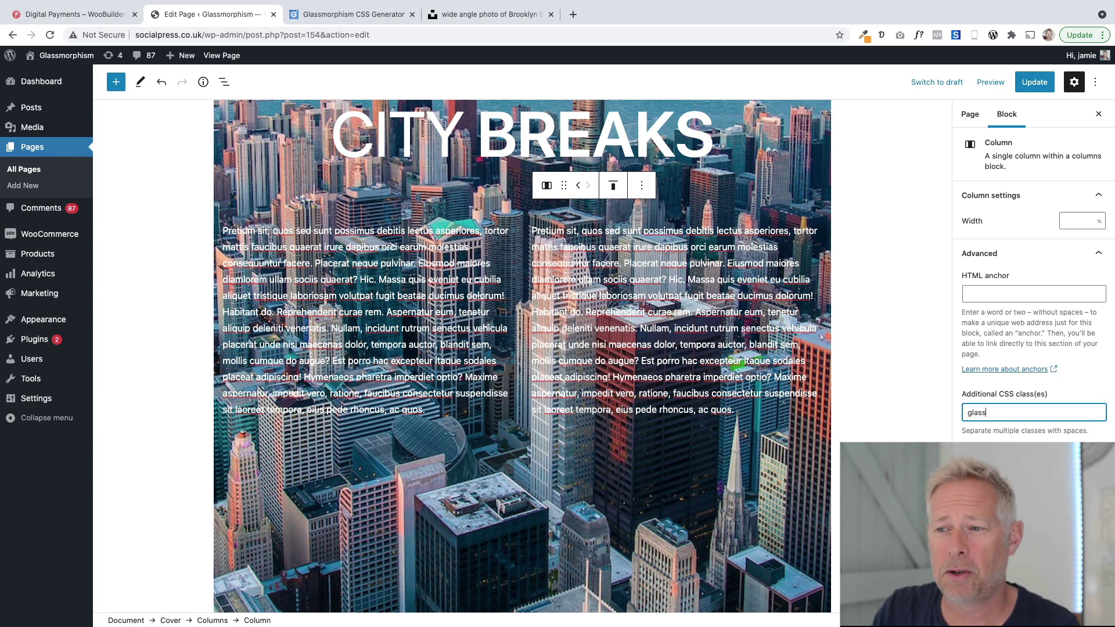
- Update the page, then view the live /glass/ page and scroll through its columns
left_click(1034, 82)
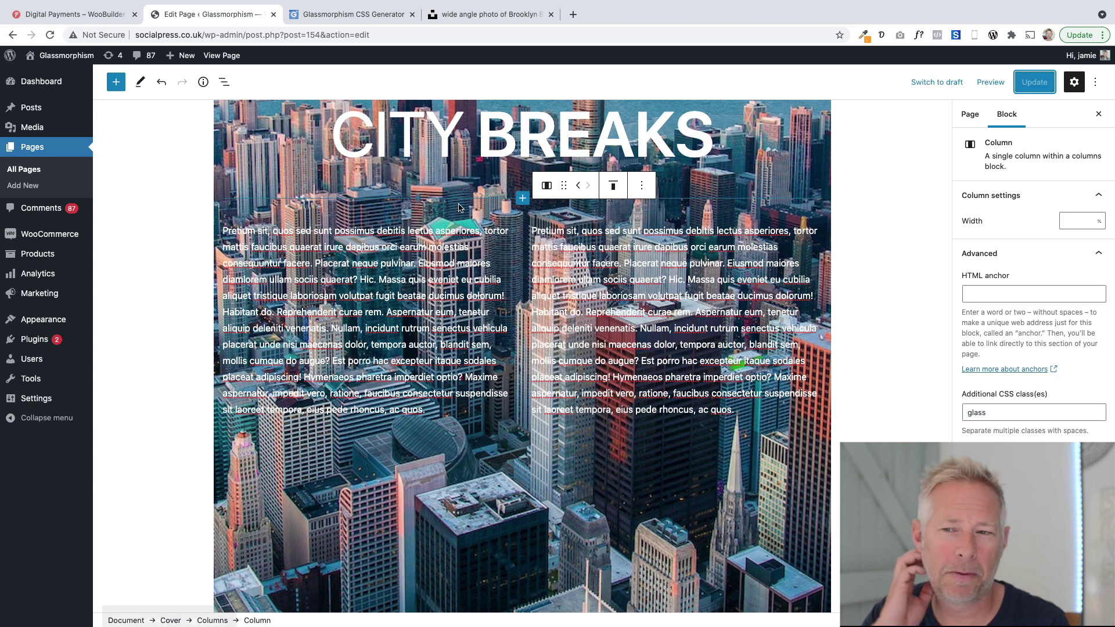
left_click(221, 55)
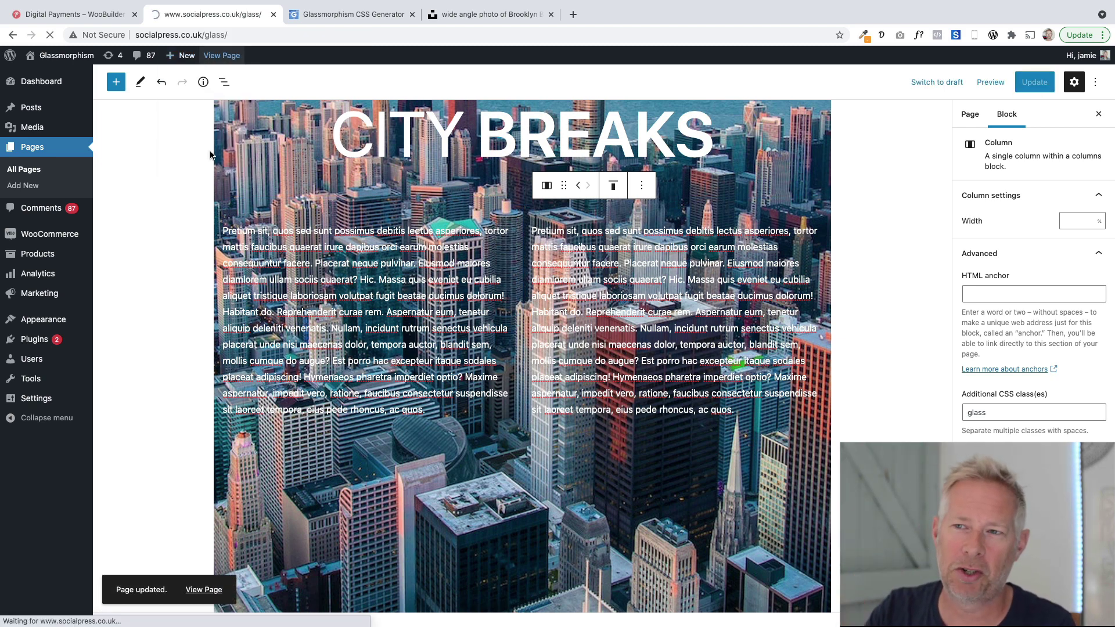
scroll(228, 315, "down", 3)
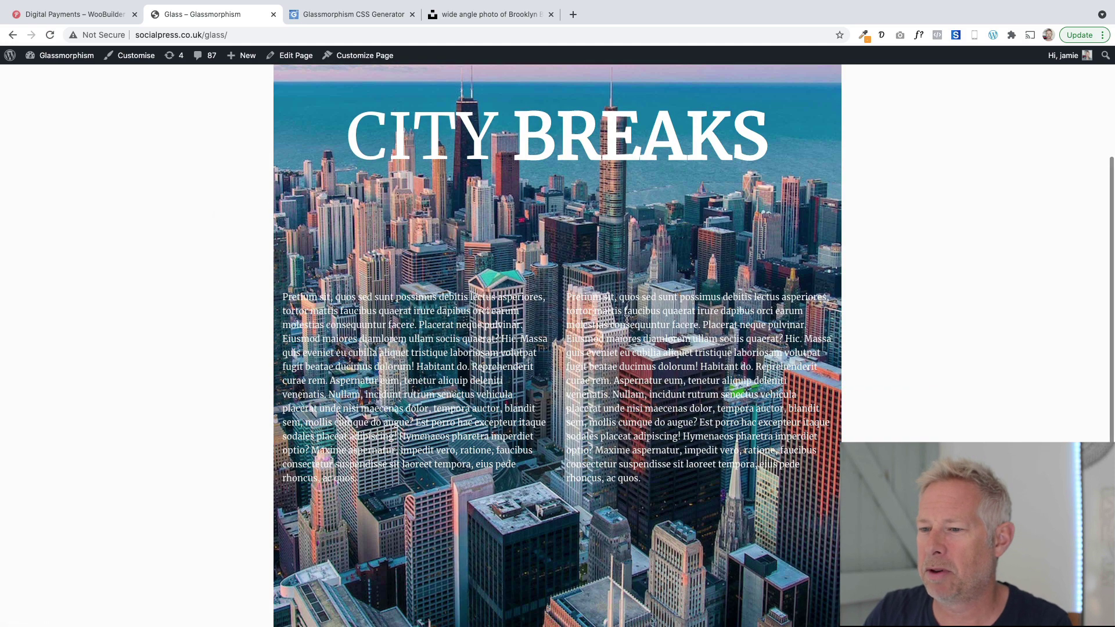
scroll(592, 372, "down", 1)
scroll(591, 378, "up", 2)
scroll(479, 324, "down", 1)
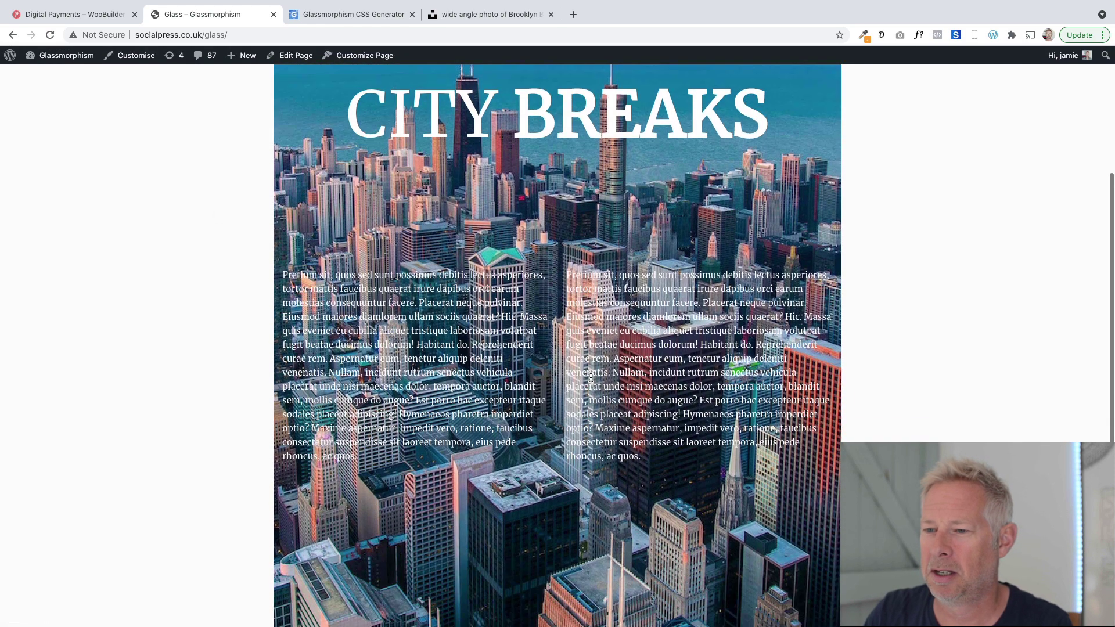
scroll(479, 324, "up", 1)
scroll(493, 318, "down", 1)
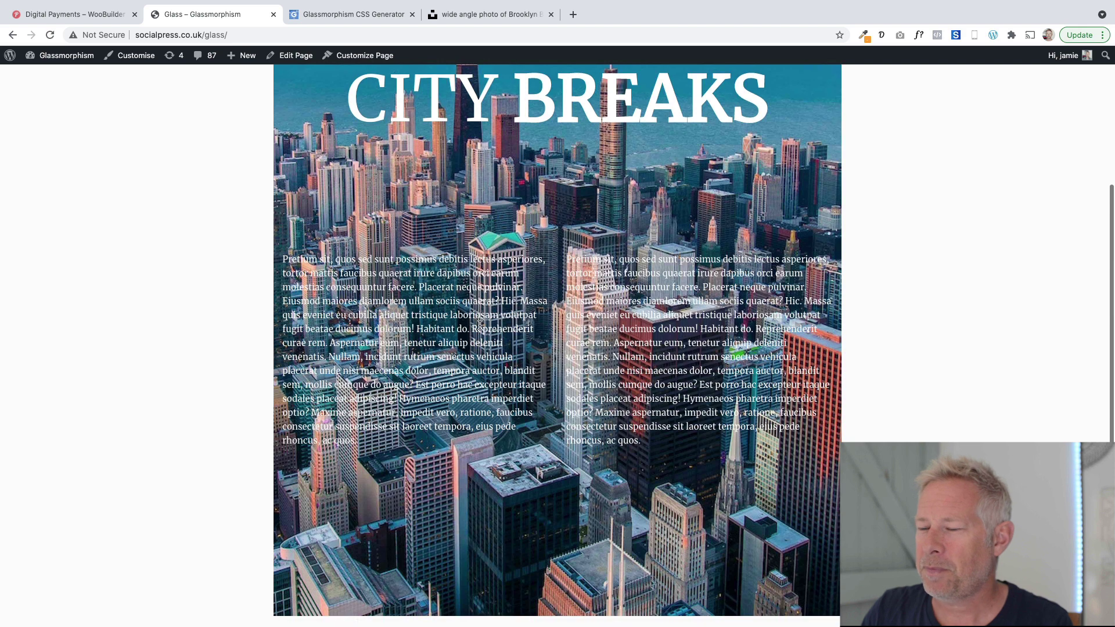
left_click(339, 17)
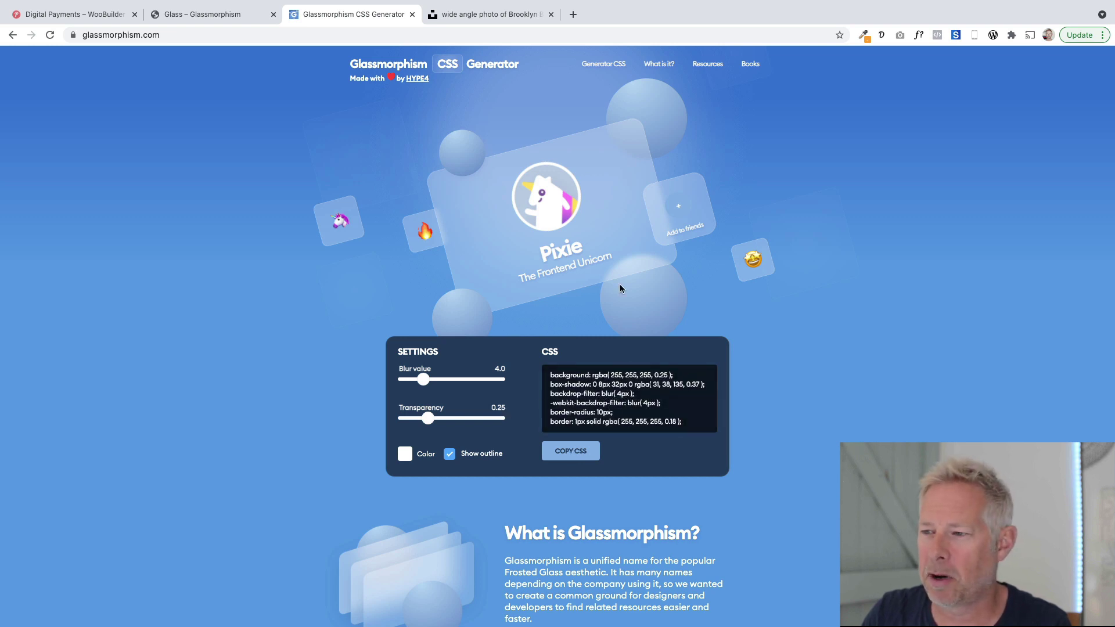
left_click(217, 16)
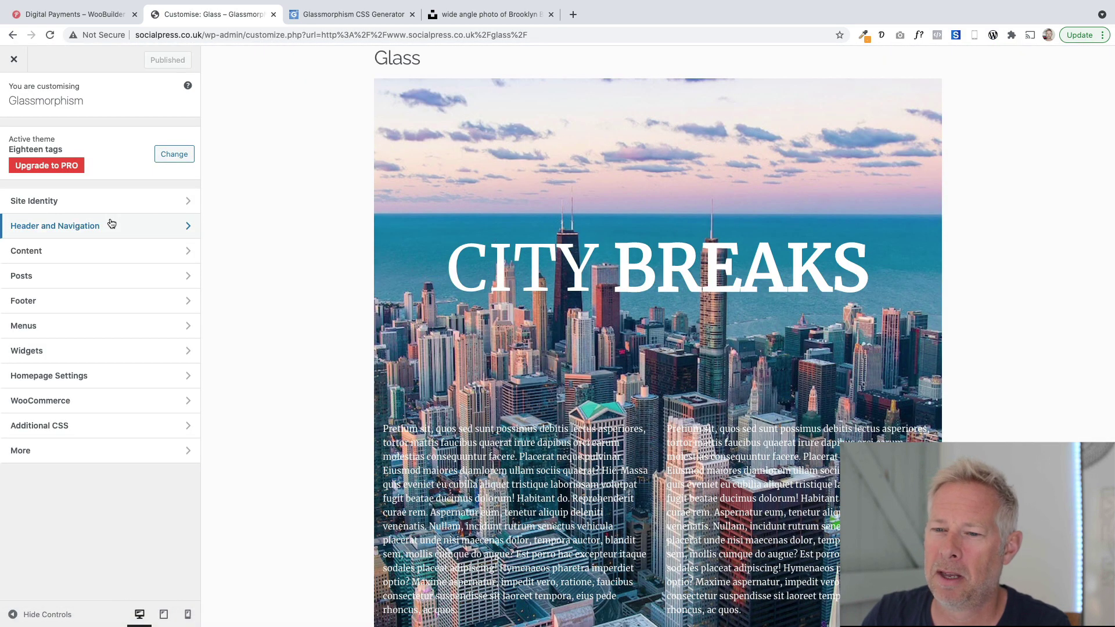
- Open the Customizer's Additional CSS and start a .glass rule with an opening brace
left_click(99, 429)
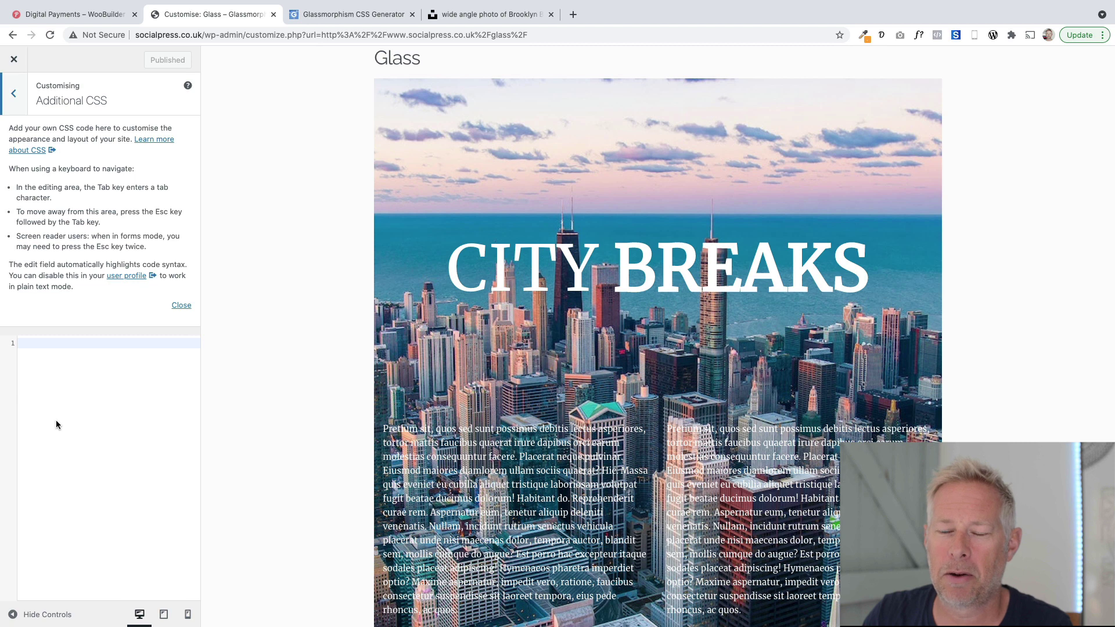
left_click(41, 342)
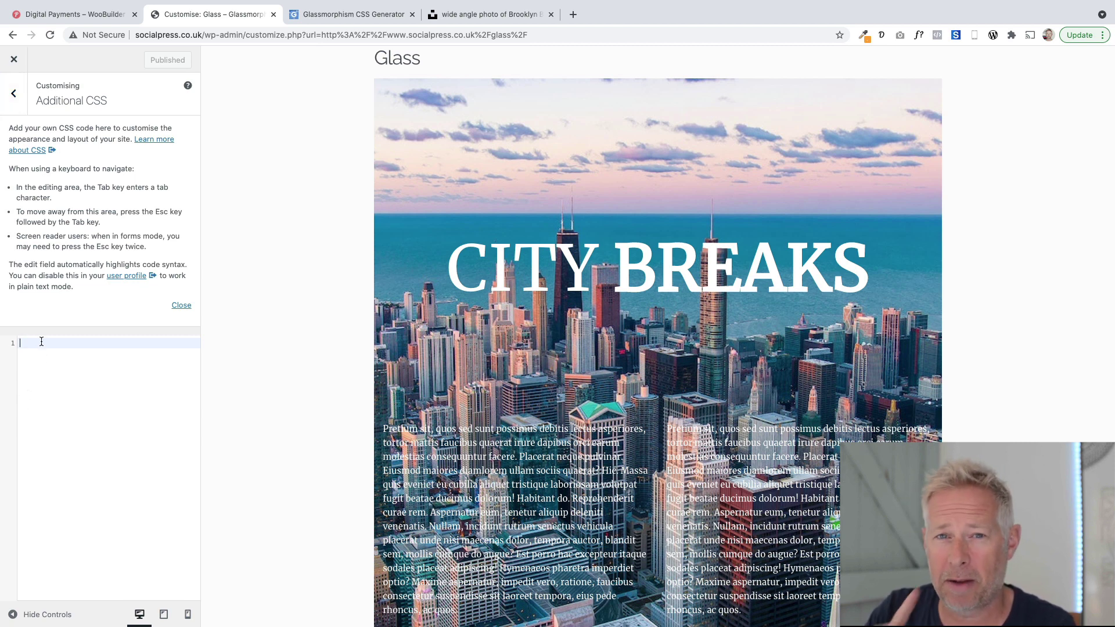
type(".gla")
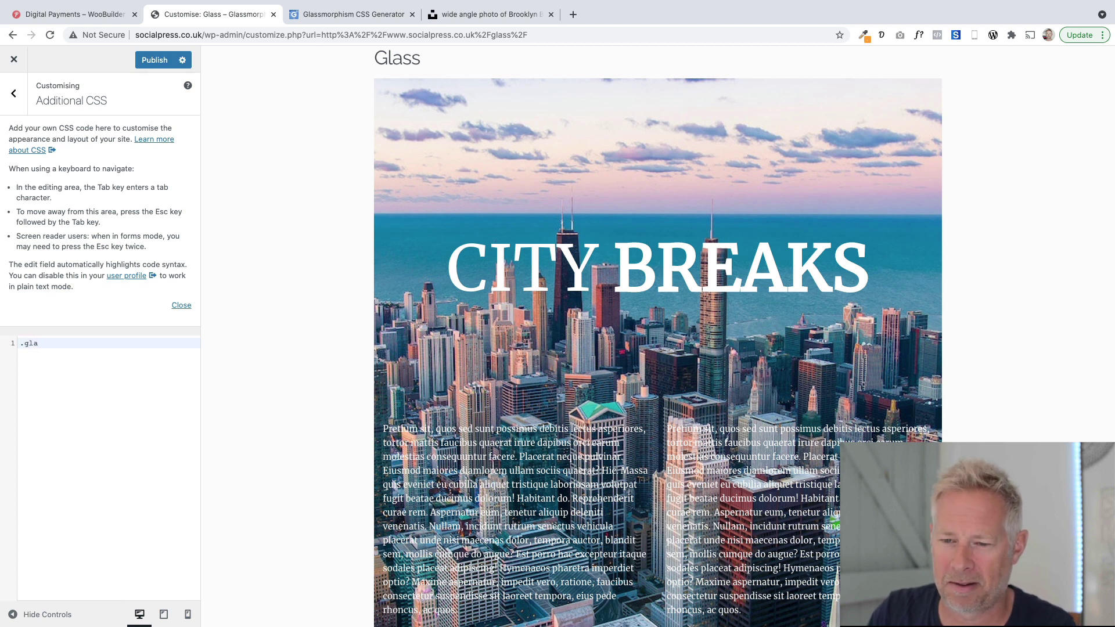
type("ss")
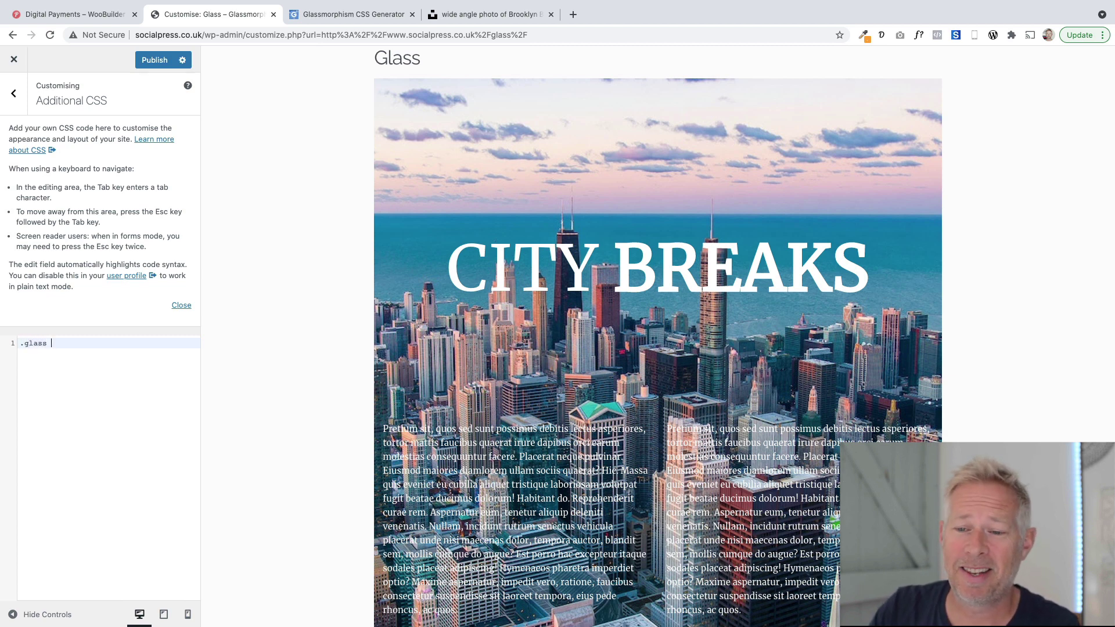
key("Return")
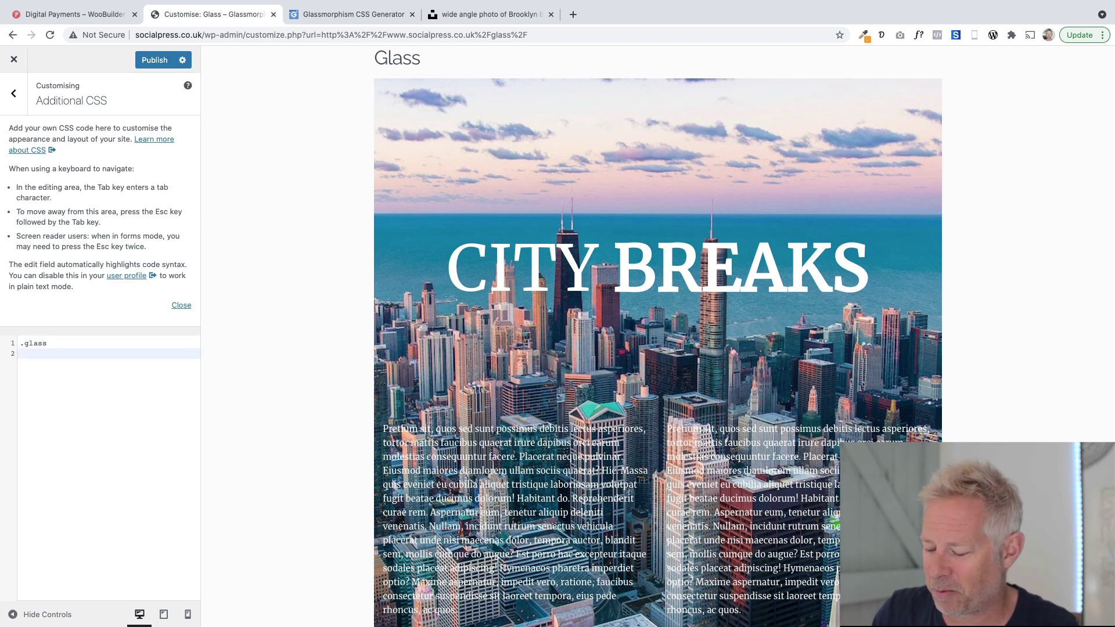
key("Return")
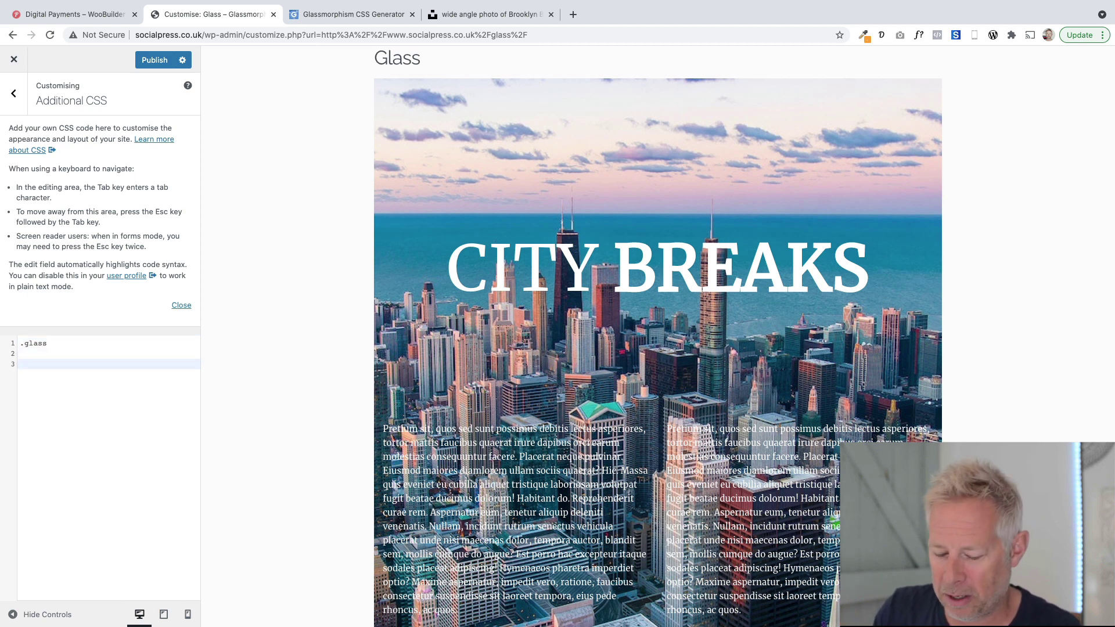
type("{")
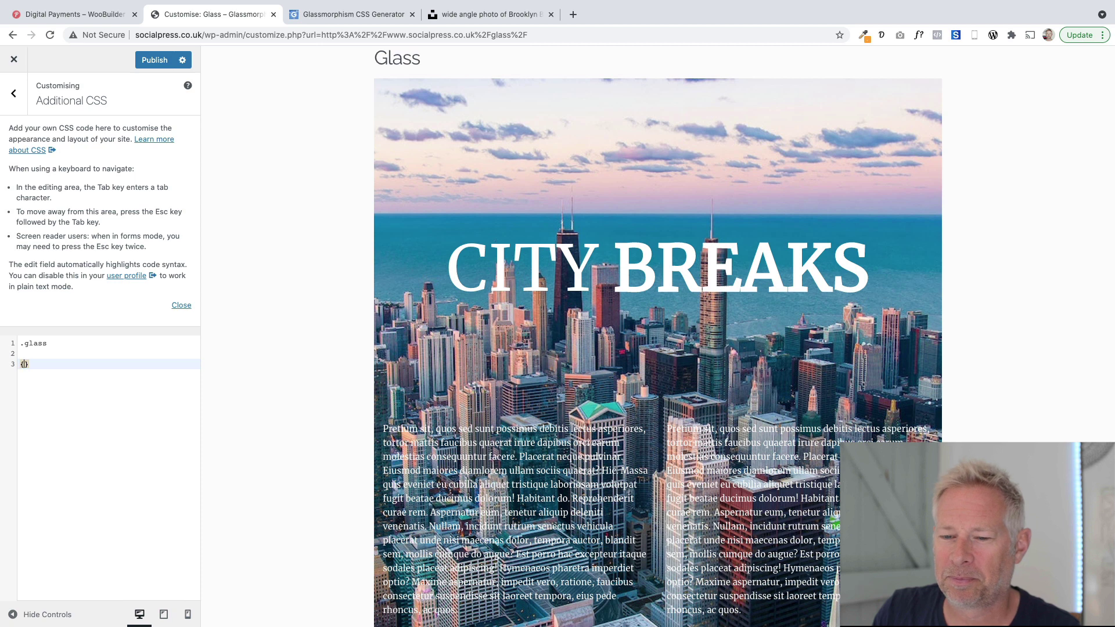
key("Return")
key("Return")
key("Return")
key("Return")
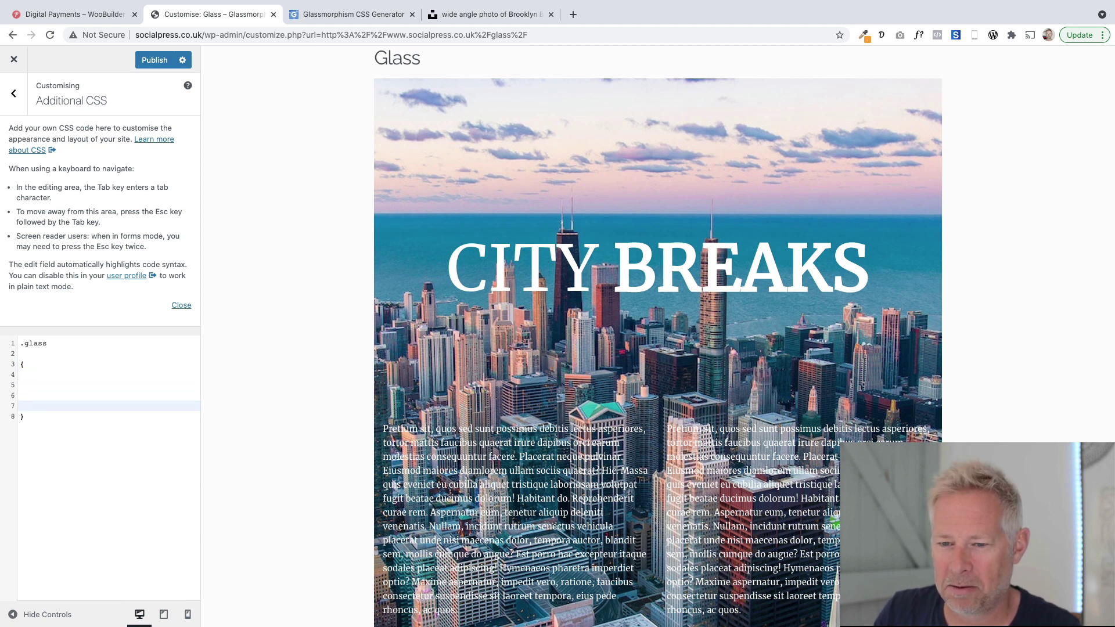
- Paste the copied glassmorphism CSS inside the .glass rule and select the pasted properties
left_click(28, 375)
key("Down")
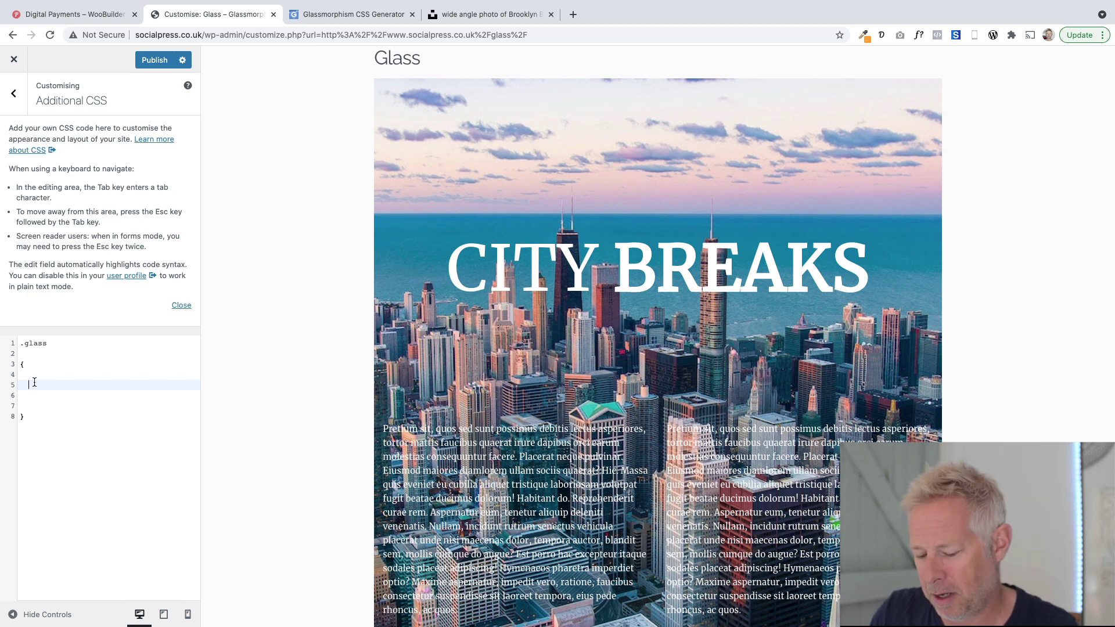
type("background: rgba( 255, 255, 255, 0.25 ); box-shadow: 0 8px 32px 0 rgba( 31, 38, 135, 0.37 ); backdrop-filter: blur( 4px ); -webkit-backdrop-filter: blur( 4px ); border-radius: 10px; border: 1px solid rgba( 255, 255, 255, 0.18 );")
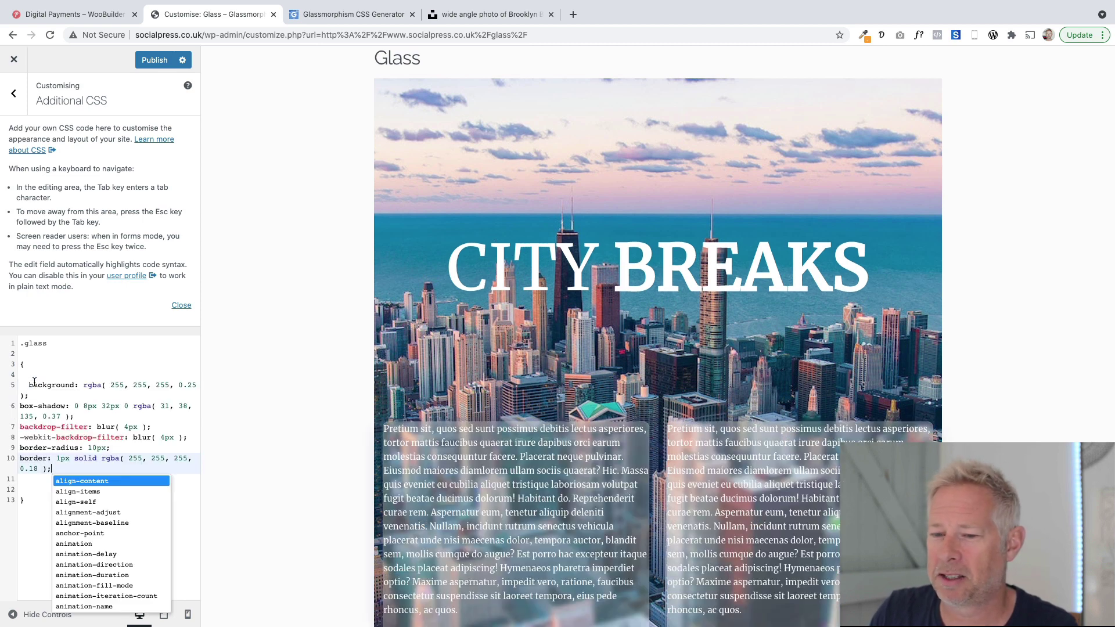
left_click(35, 365)
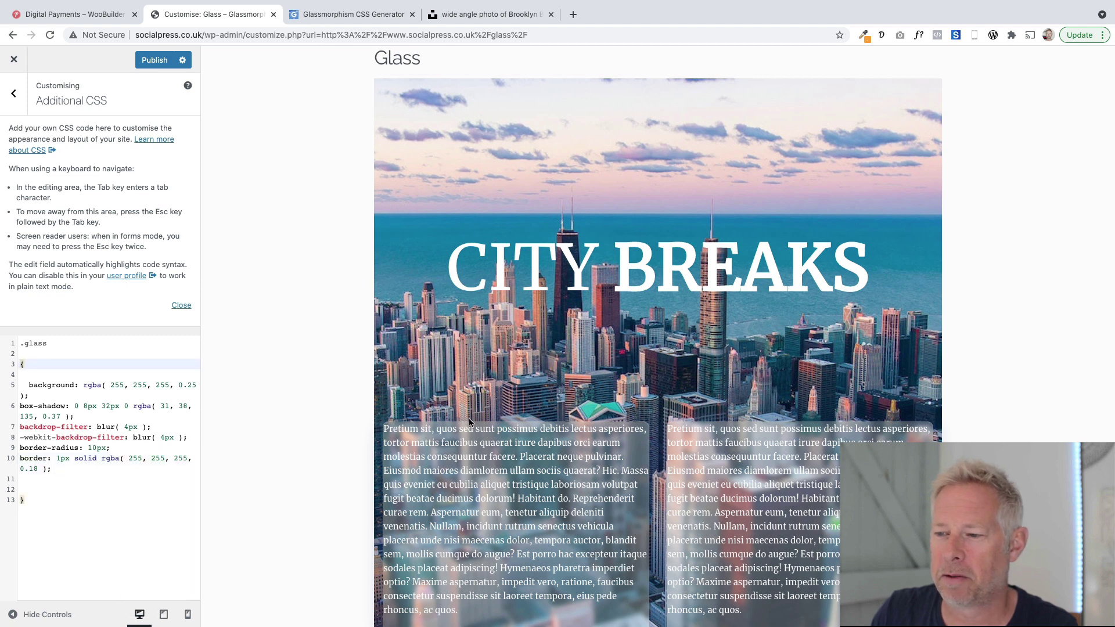
scroll(490, 456, "down", 3)
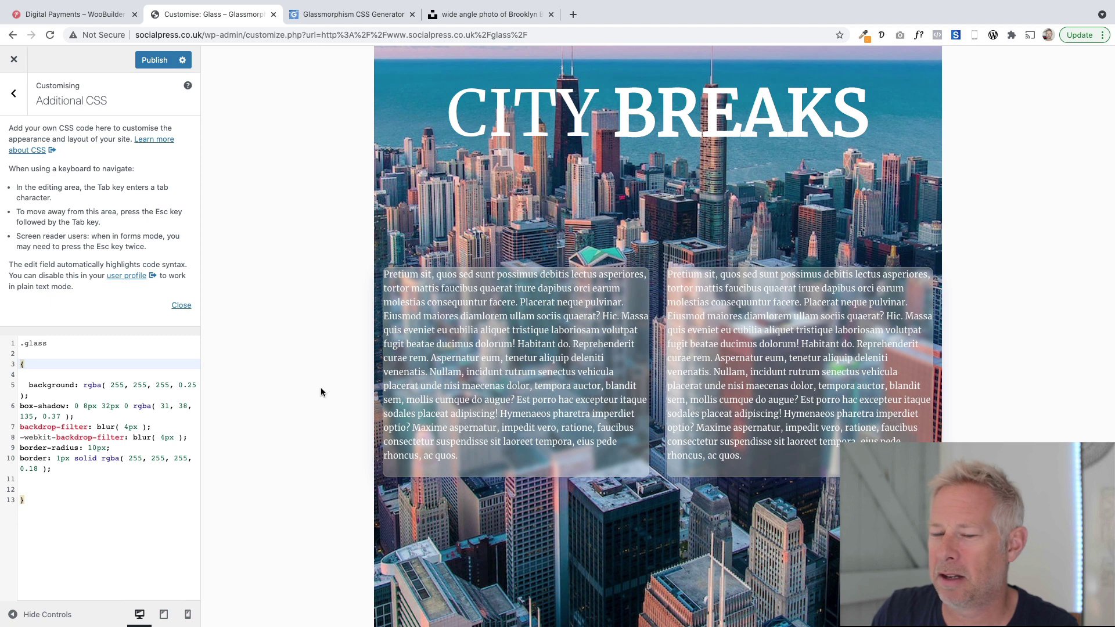
left_click_drag(31, 385, 106, 471)
- Add padding:20px; after the border property in .glass and publish the custom CSS
left_click(106, 470)
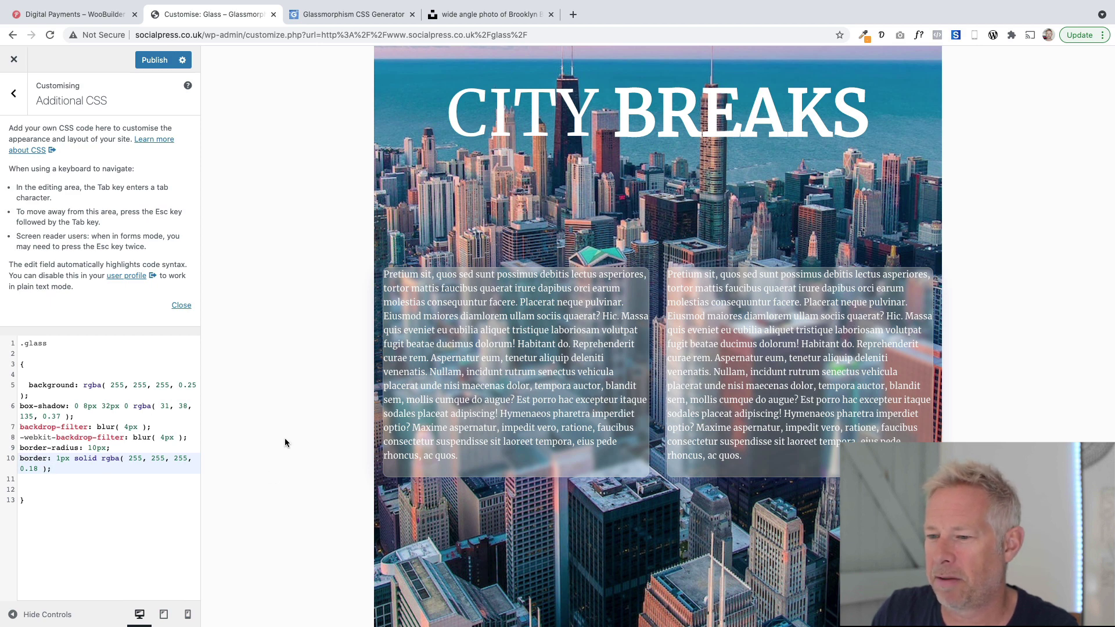
key("Return")
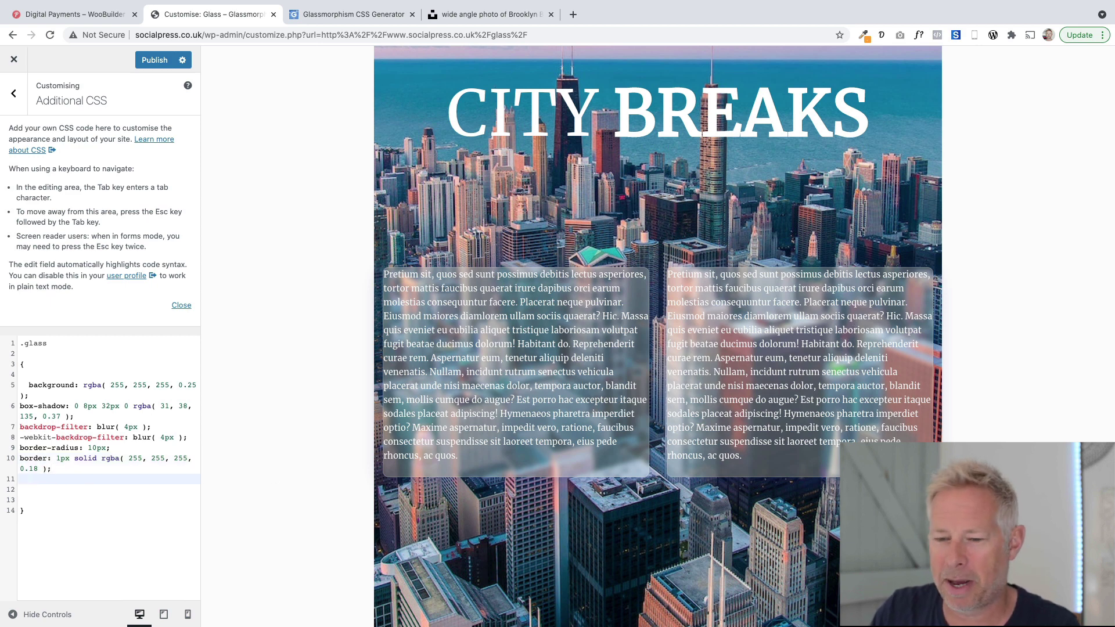
type("padd")
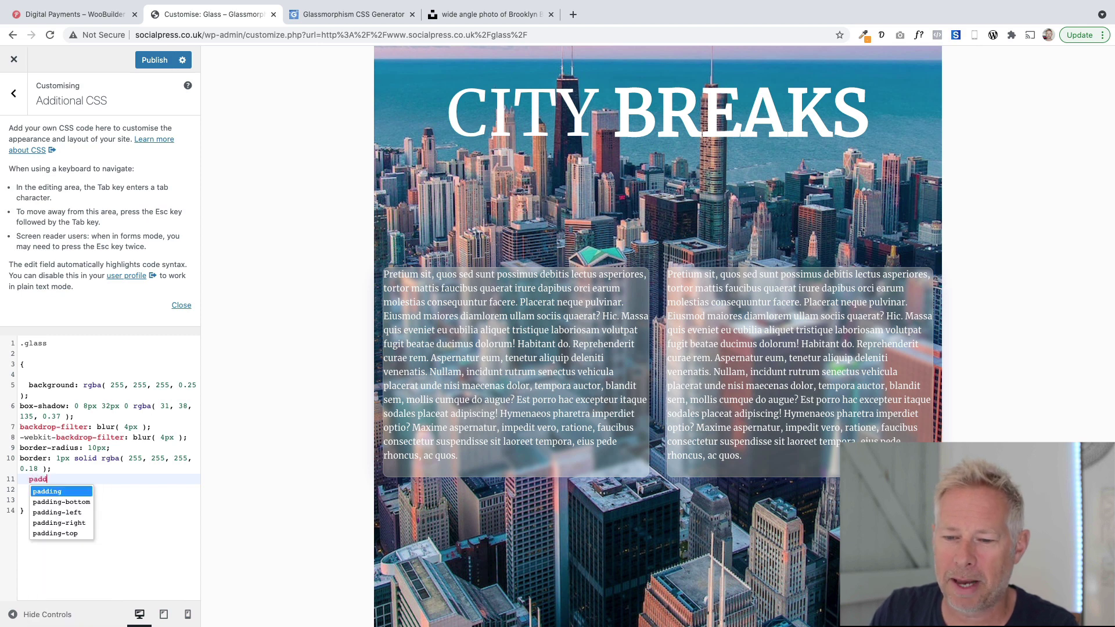
type("ing:")
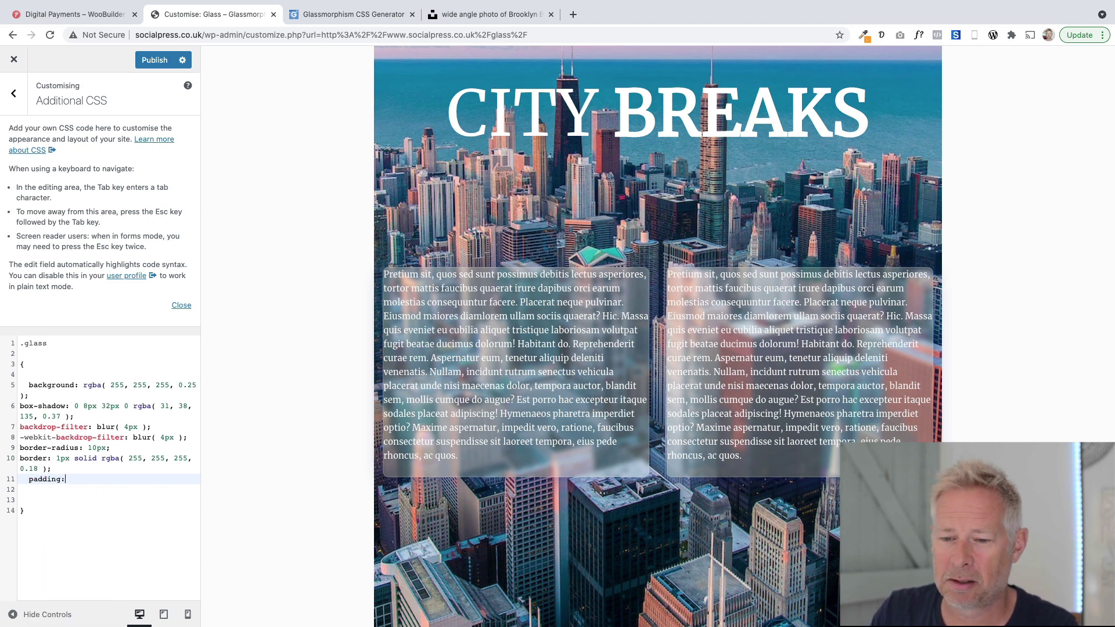
type("20px")
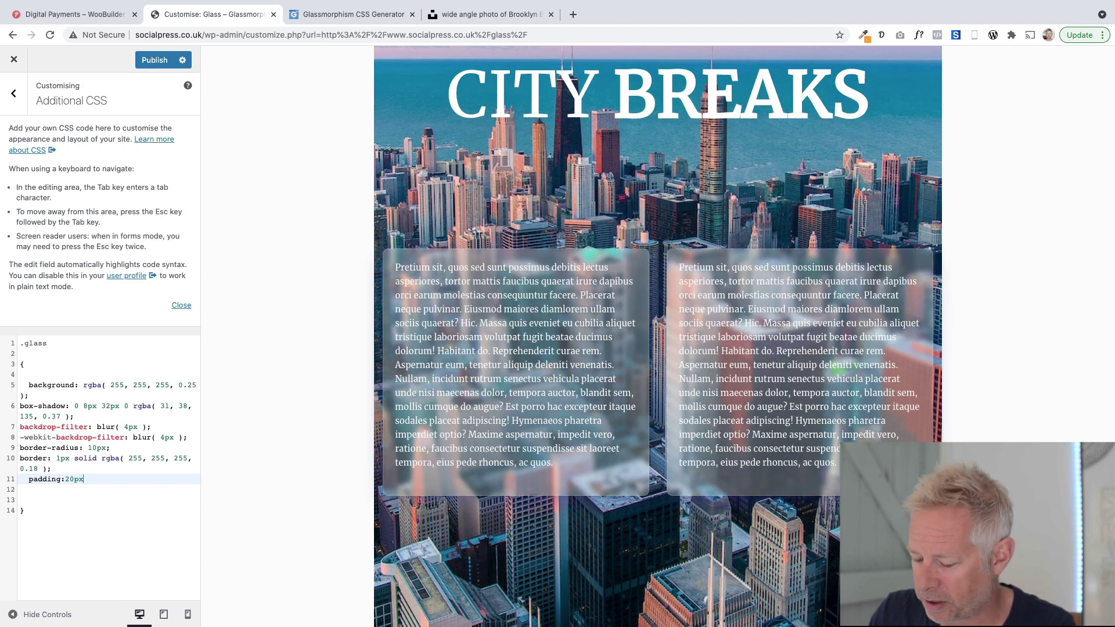
type(";")
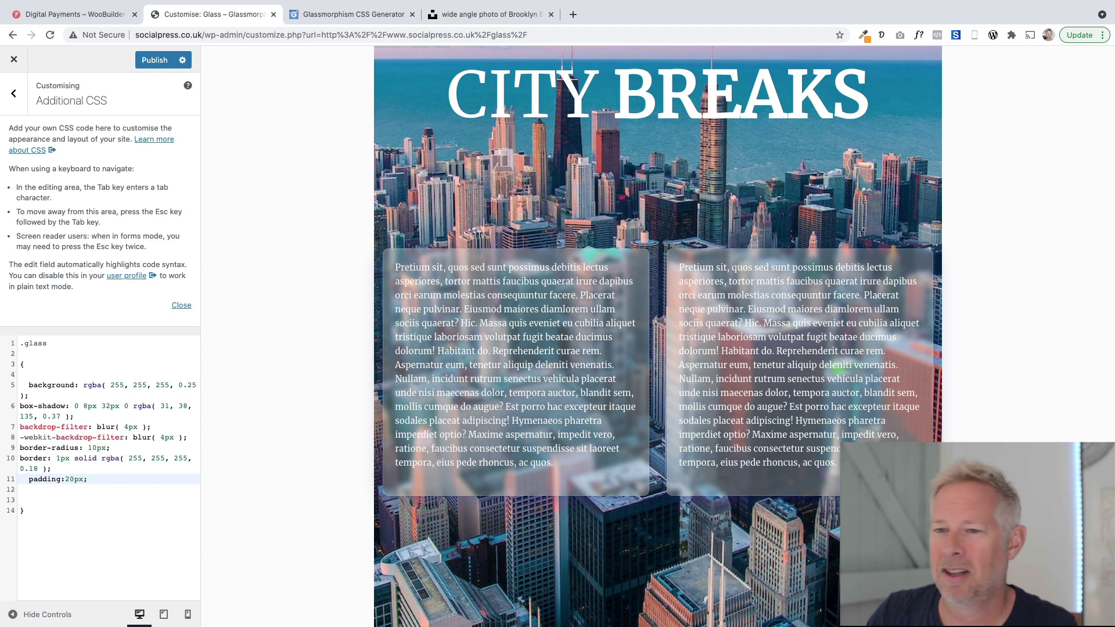
left_click(139, 64)
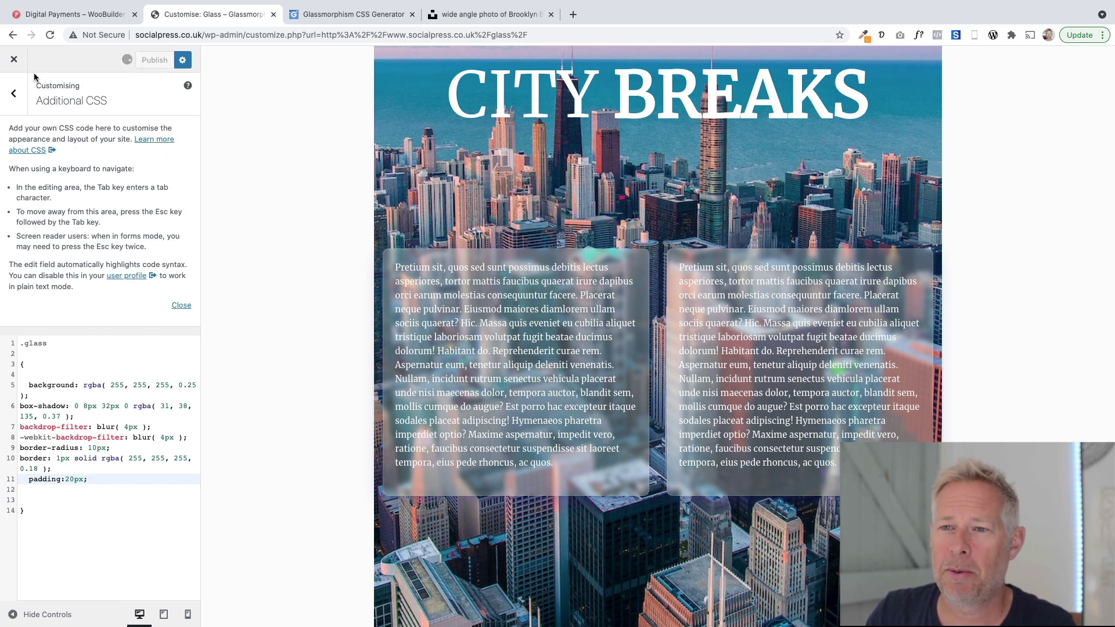
- Close the Customizer and scroll the live Glass page to check the frosted boxes
left_click(16, 62)
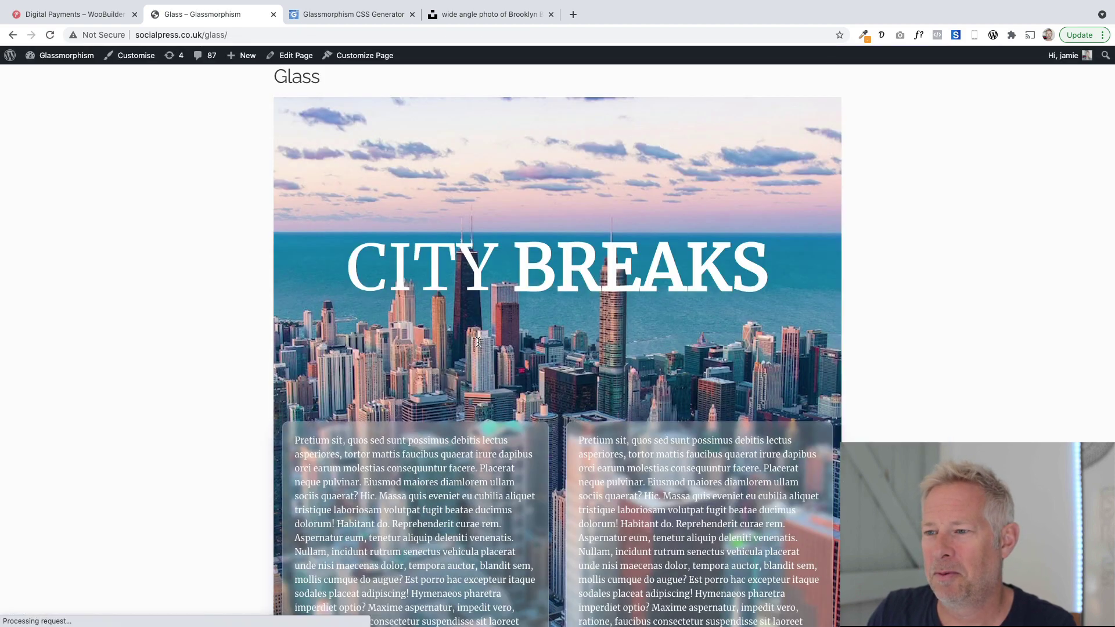
scroll(421, 395, "down", 3)
scroll(420, 393, "up", 2)
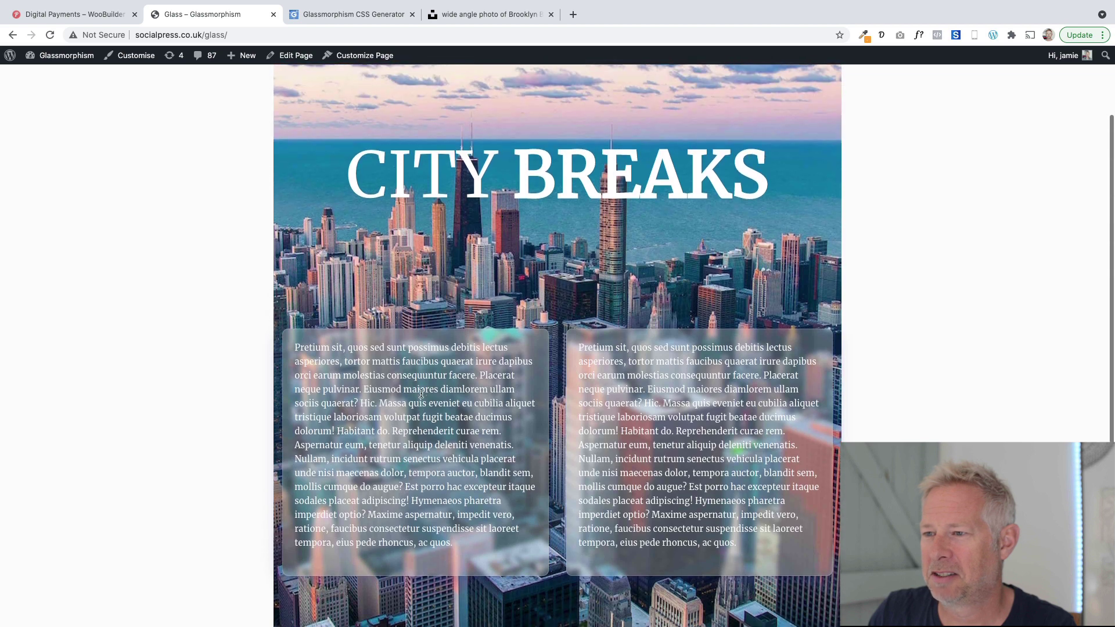
scroll(421, 393, "down", 2)
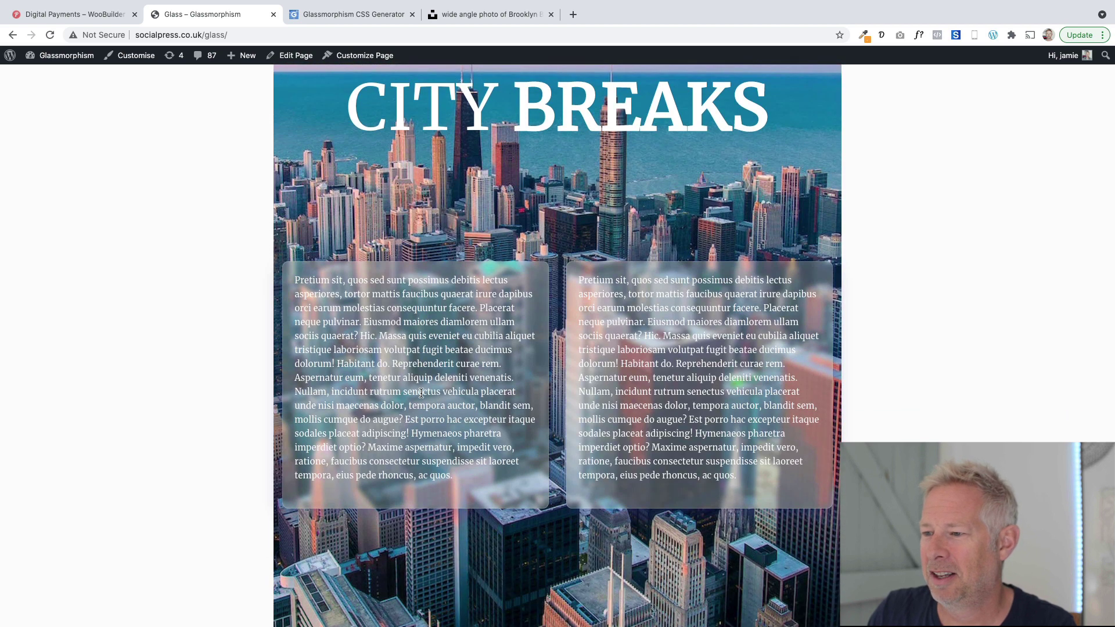
- Set the generator's transparency to 0.45, copy its CSS, and reopen the Glass page for editing
left_click(353, 15)
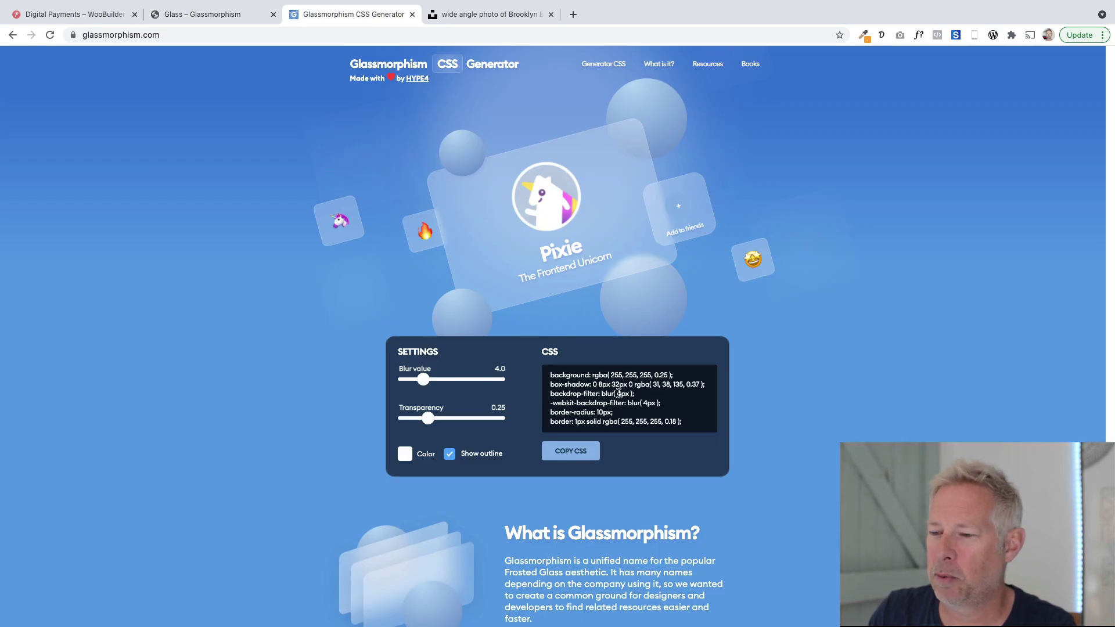
mouse_move(427, 419)
left_mouse_down()
mouse_move(468, 420)
mouse_move(446, 418)
left_mouse_up()
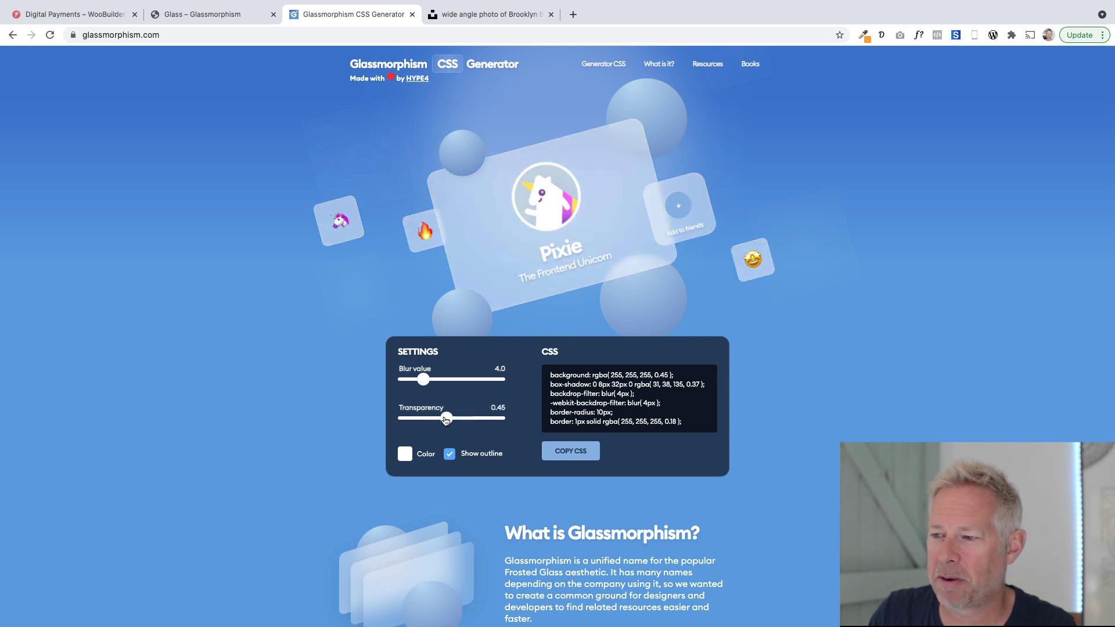
left_click(583, 451)
left_click(216, 16)
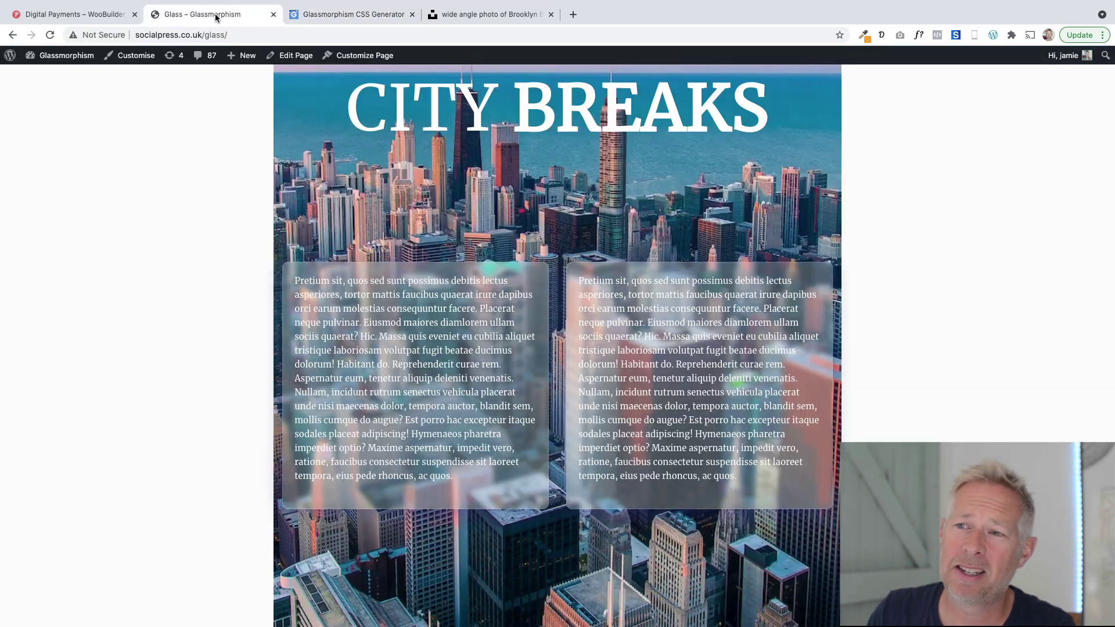
scroll(339, 307, "up", 1)
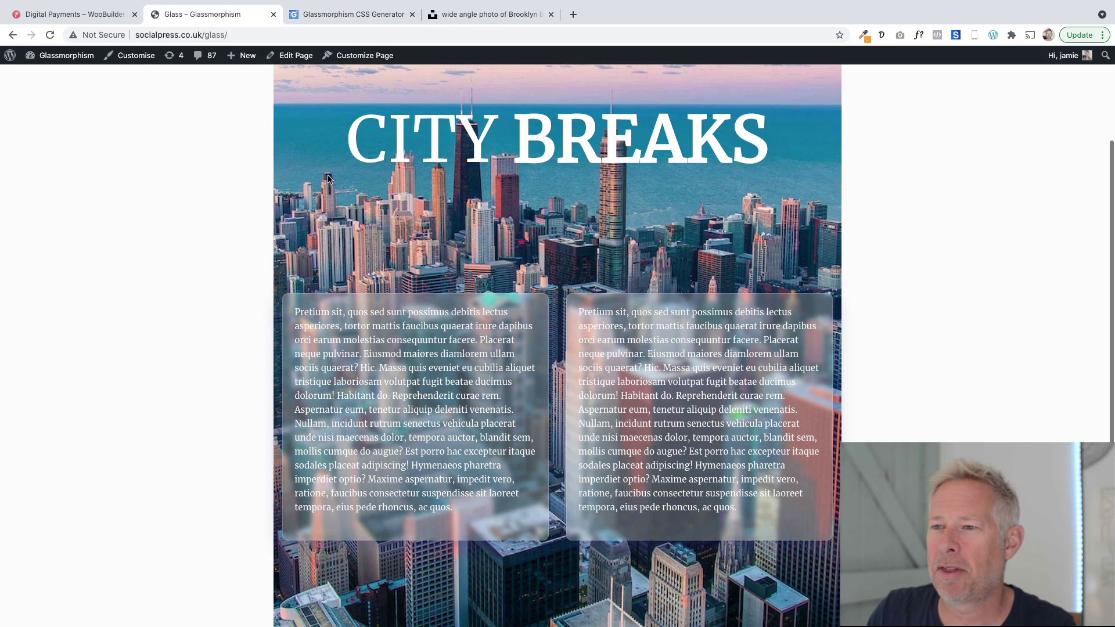
left_click(293, 55)
- Set the city-skyline Cover block's alignment to Full width
scroll(196, 249, "up", 4)
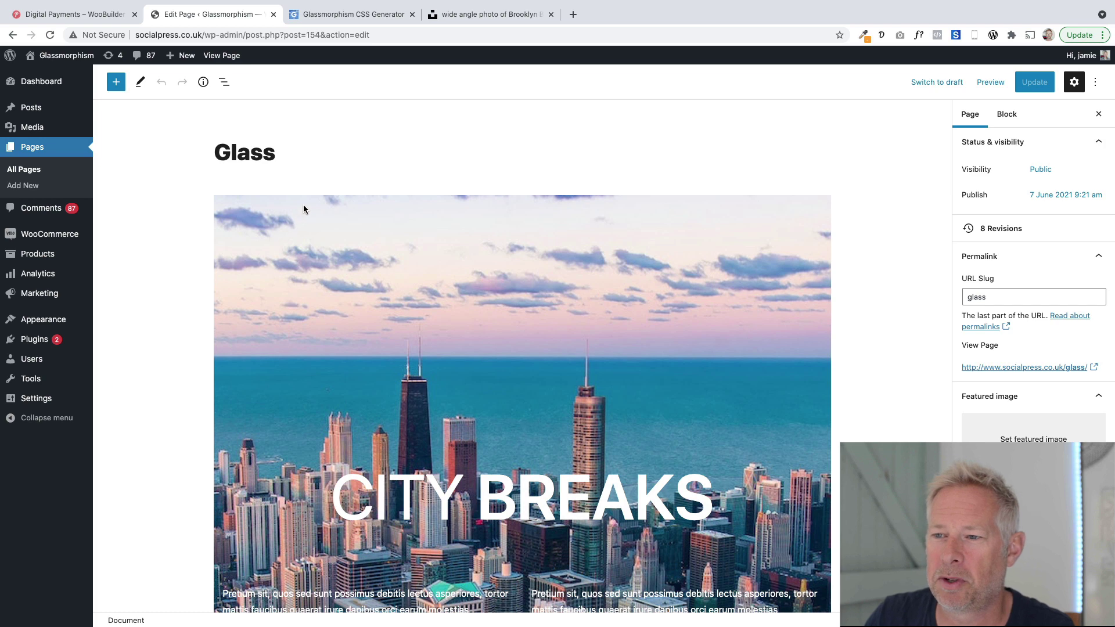
left_click(303, 205)
left_click(292, 175)
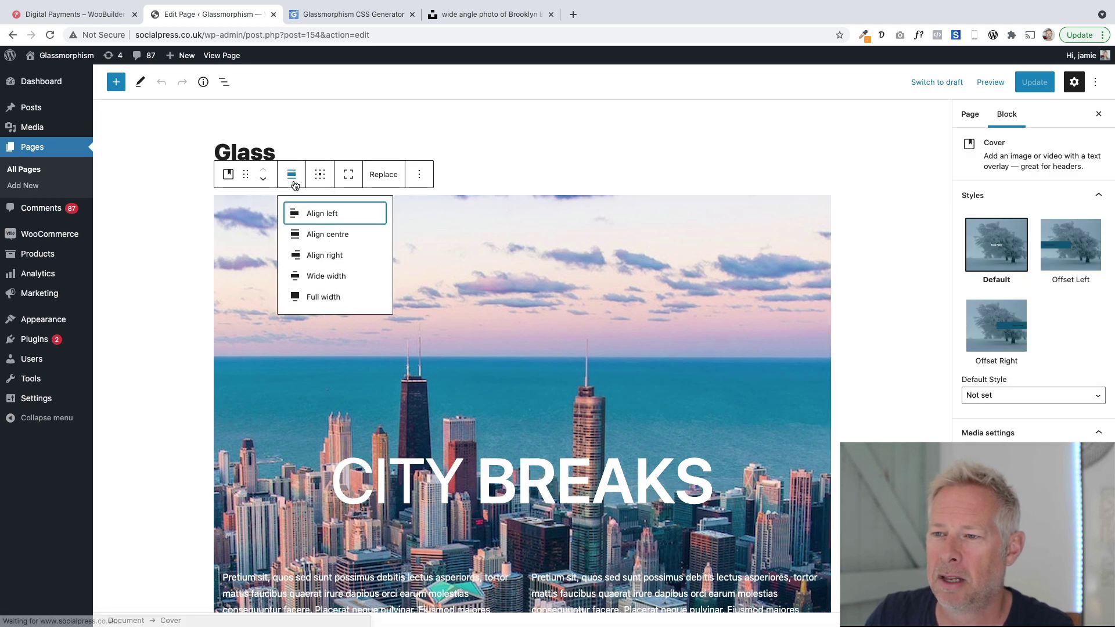
left_click(316, 301)
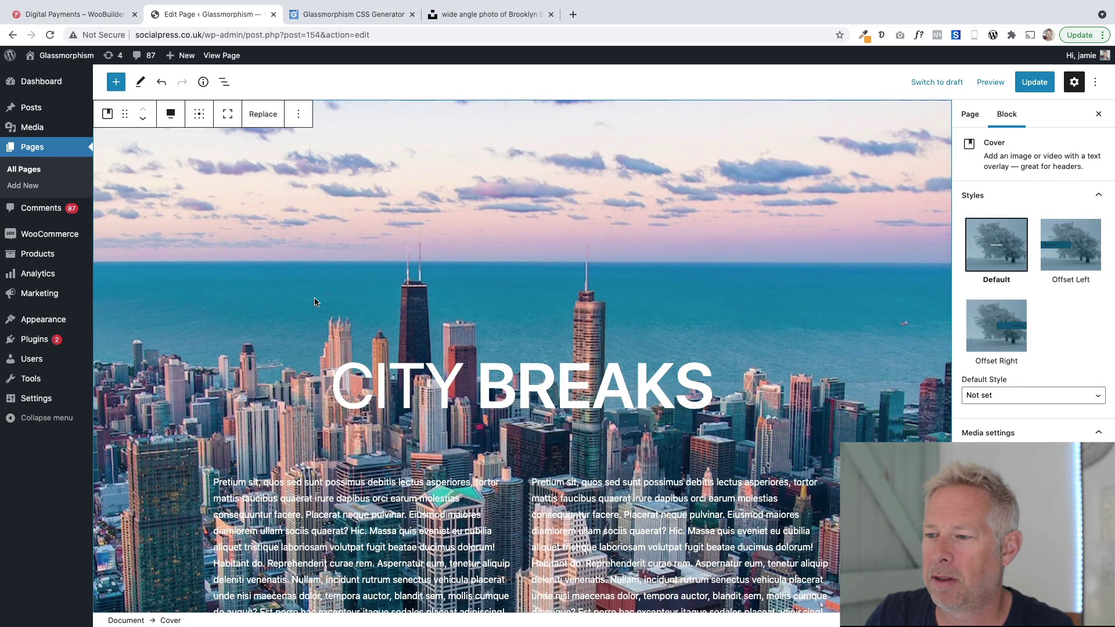
- Save the updated page and view it on the live site
scroll(512, 332, "down", 3)
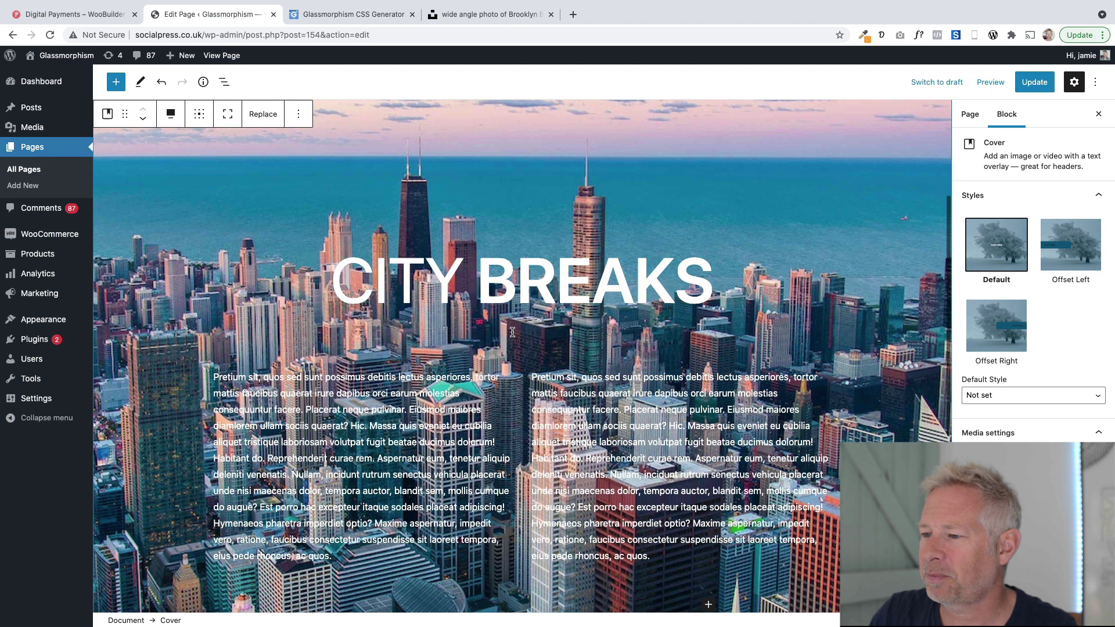
key("ctrl+s")
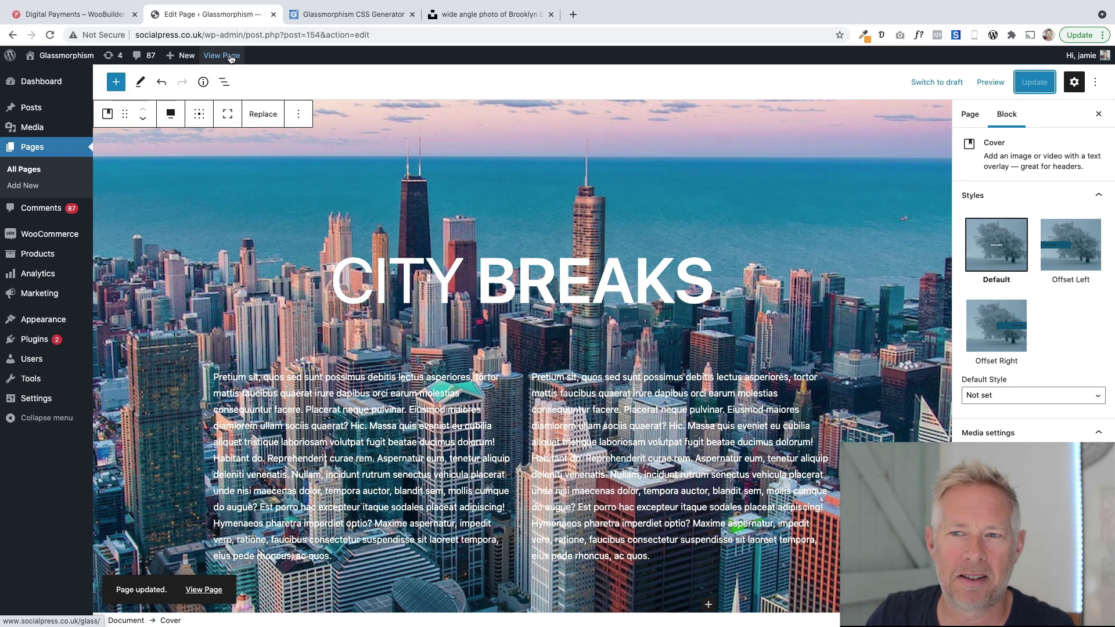
left_click(231, 58)
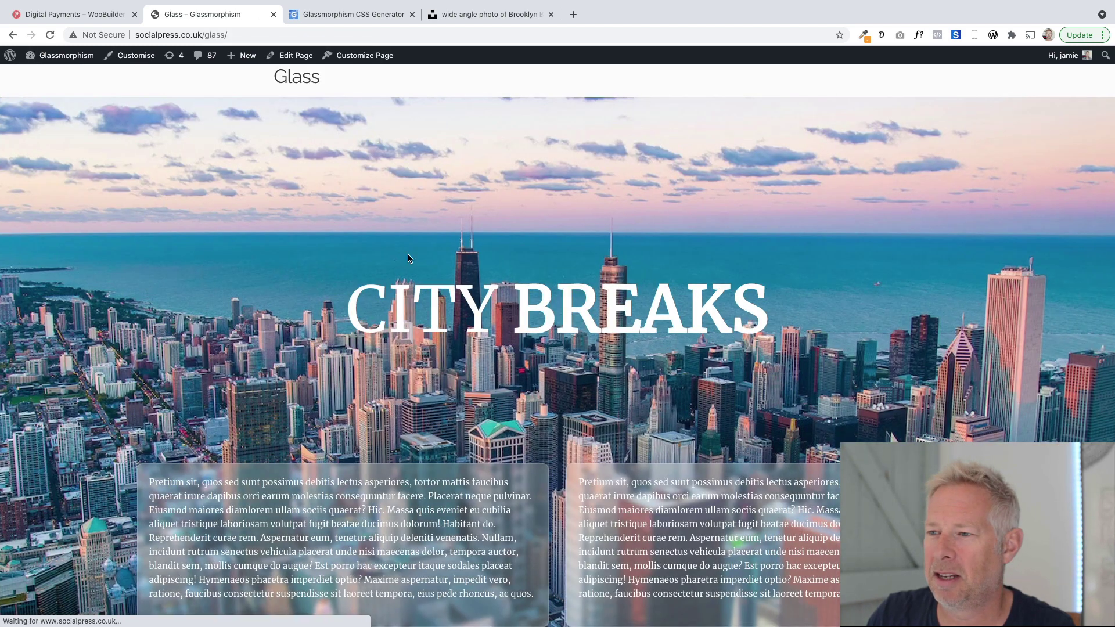
scroll(410, 258, "down", 4)
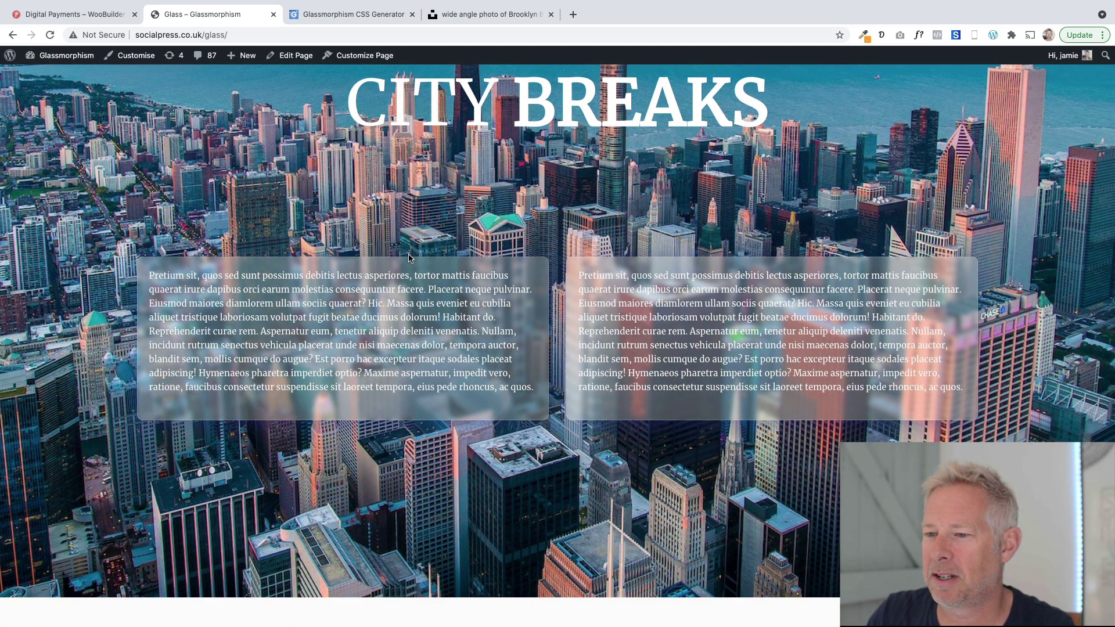